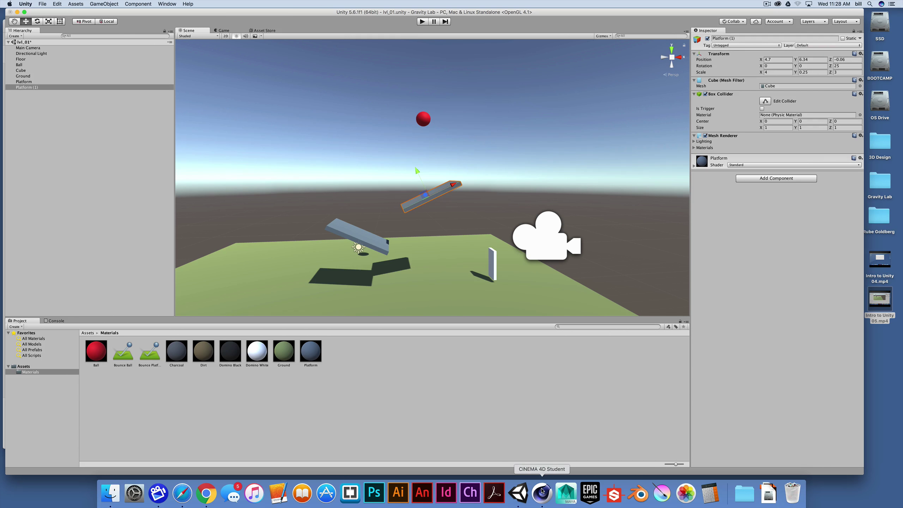
# Switch to Cinema 4D and add a Tube primitive to the empty scene
pyautogui.click(542, 491)
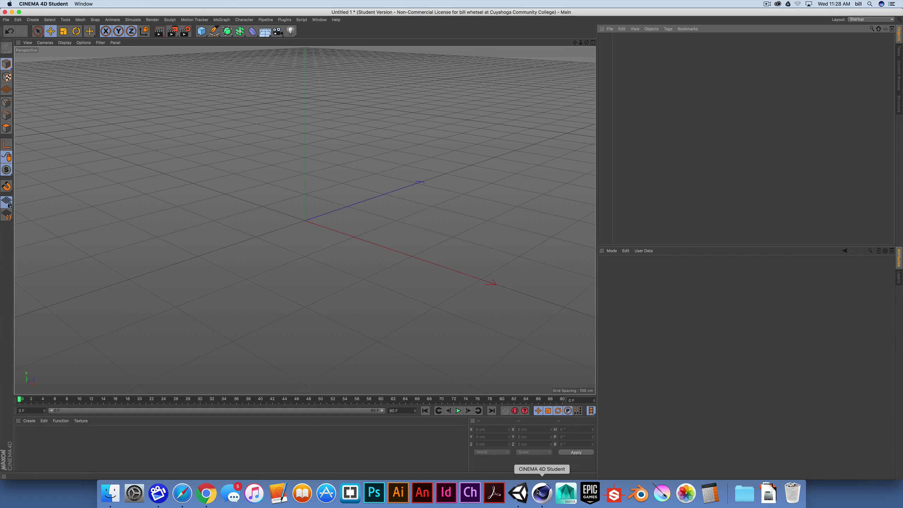
pyautogui.click(201, 31)
pyautogui.click(201, 31)
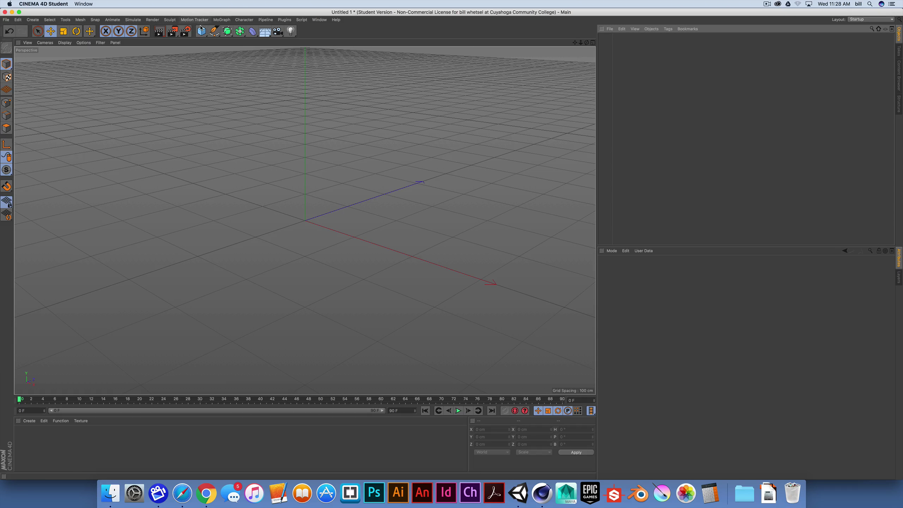
pyautogui.click(202, 31)
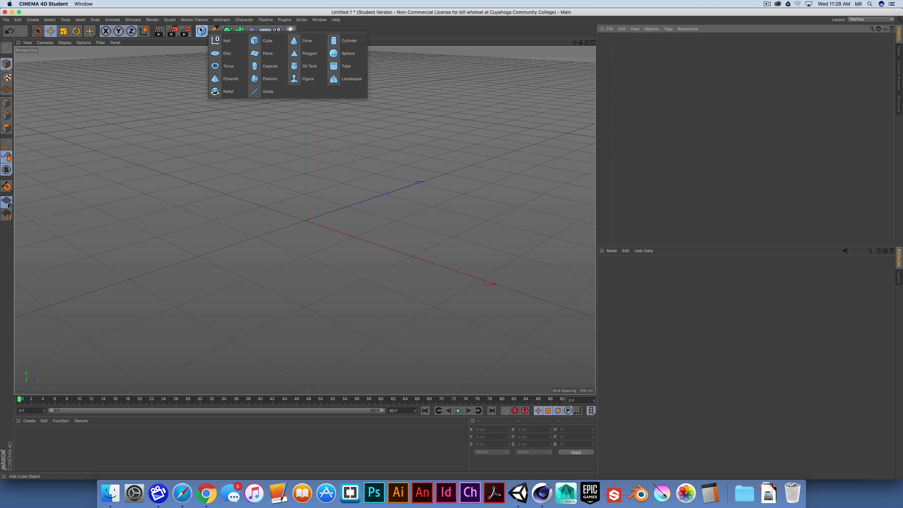
pyautogui.click(344, 66)
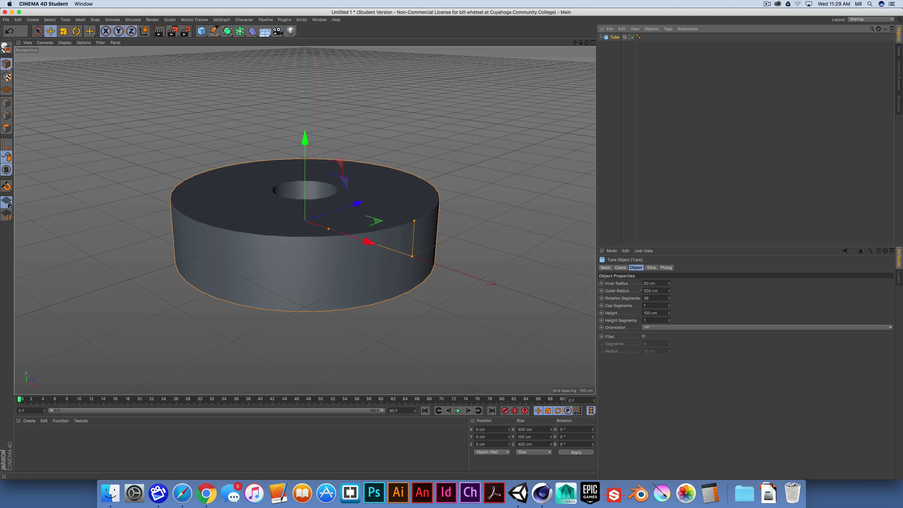
# Set the tube's inner radius to 150 cm and its outer radius to 300 cm
pyautogui.doubleClick(656, 284)
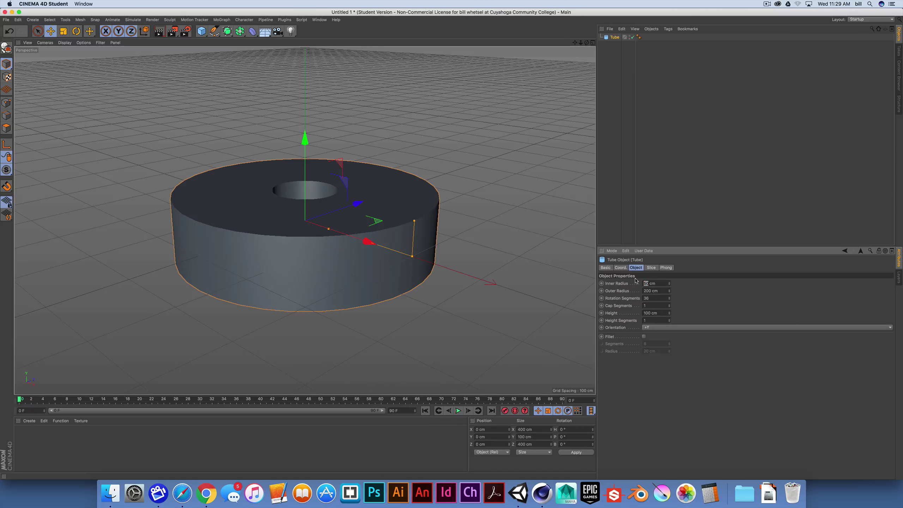
pyautogui.write('1')
pyautogui.press('Return')
pyautogui.write('150')
pyautogui.click(653, 290)
pyautogui.moveTo(653, 290); pyautogui.dragTo(637, 288)
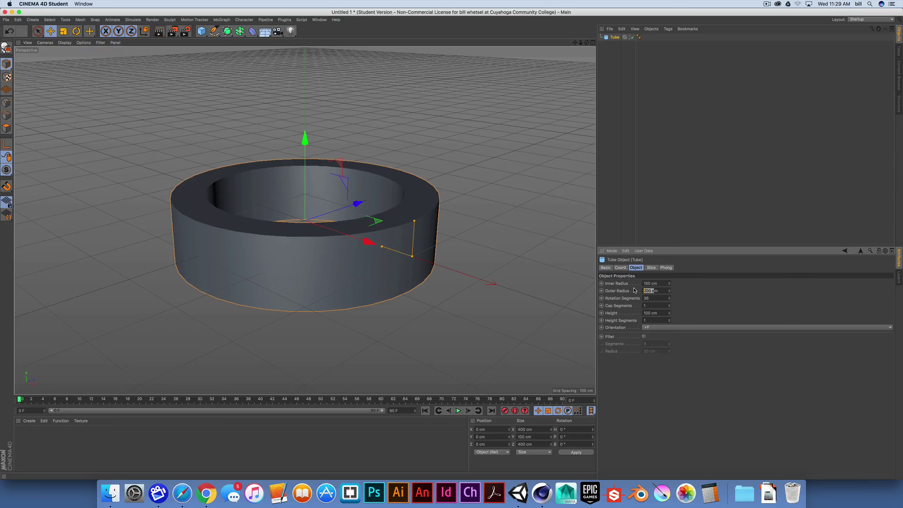
pyautogui.press('Left')
pyautogui.press('Delete')
pyautogui.press('Delete')
pyautogui.press('Delete')
pyautogui.write('300')
pyautogui.press('Return')
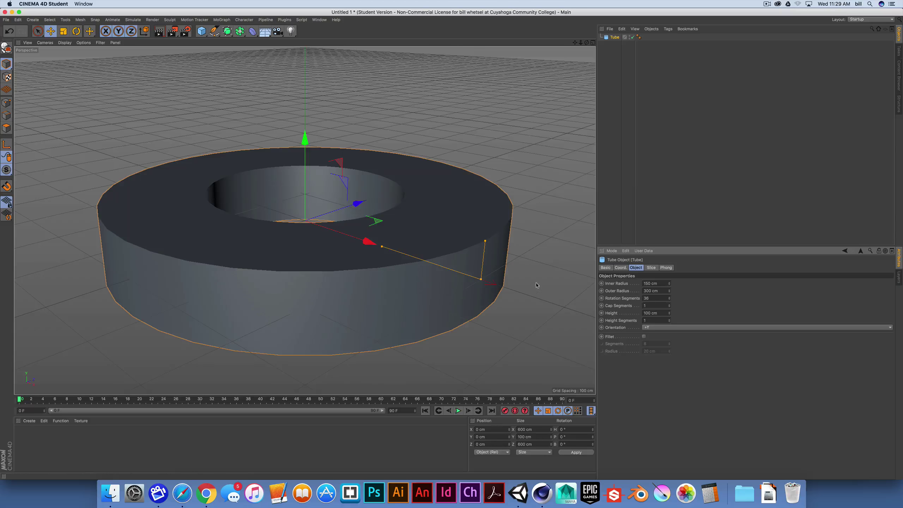
# Add a Cube primitive and move it along the X axis out of the tube to about -747 cm
pyautogui.scroll(-5, 537, 285)
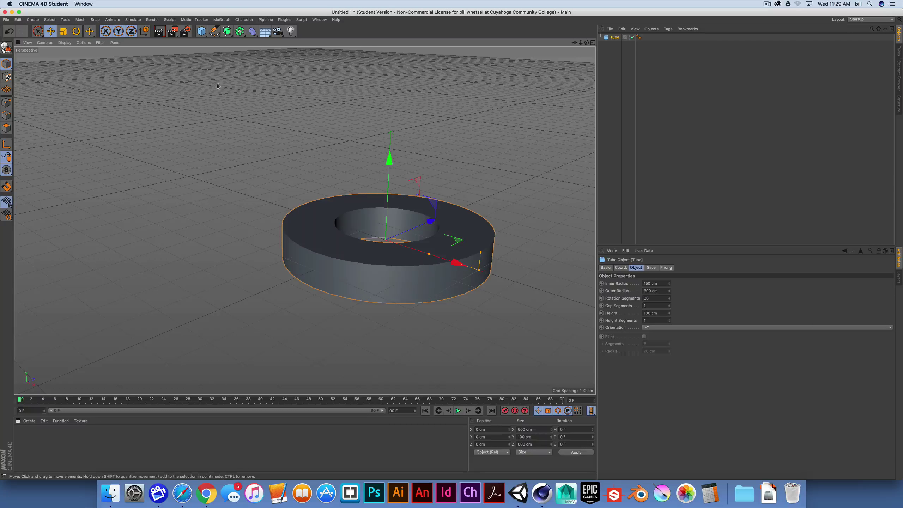
pyautogui.click(203, 32)
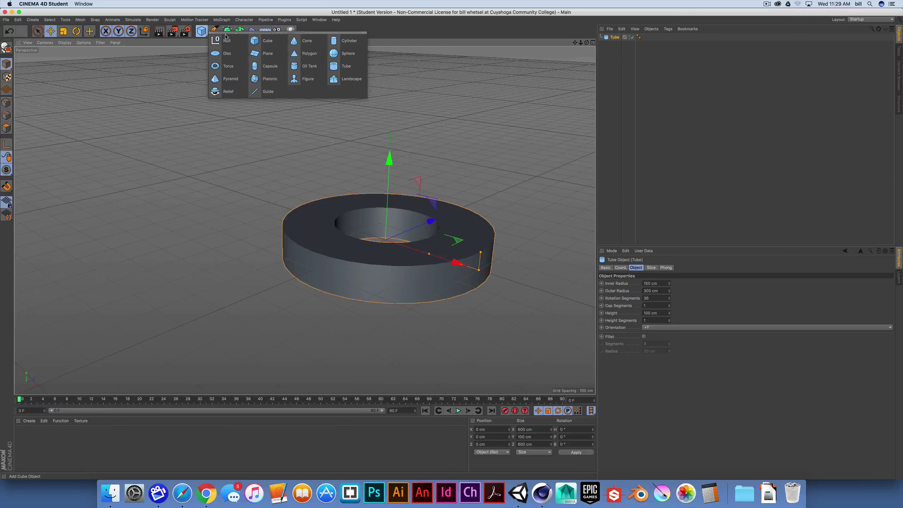
pyautogui.click(260, 43)
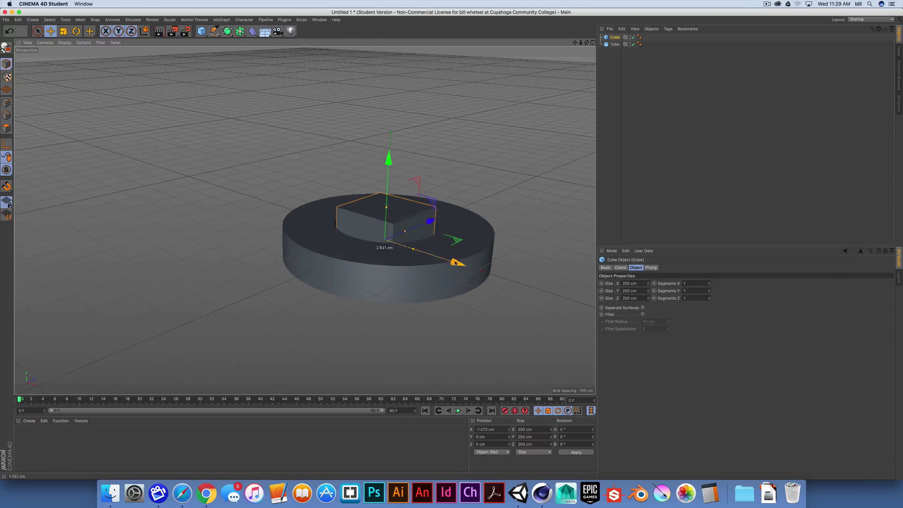
pyautogui.moveTo(458, 263); pyautogui.dragTo(283, 206)
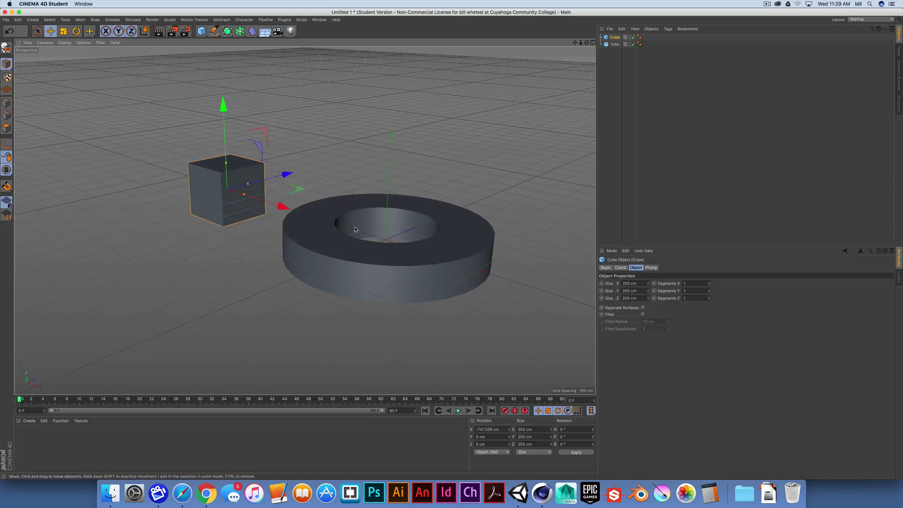
# Set the cube's X, Y and Z sizes to 100 cm and move it closer to the tube, to about -509 cm in X
pyautogui.doubleClick(631, 283)
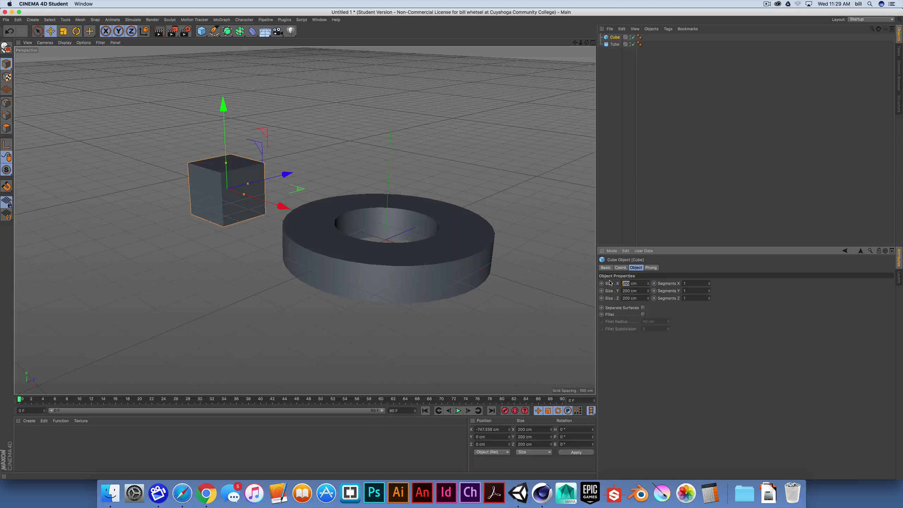
pyautogui.write('100')
pyautogui.press('Tab')
pyautogui.write('10')
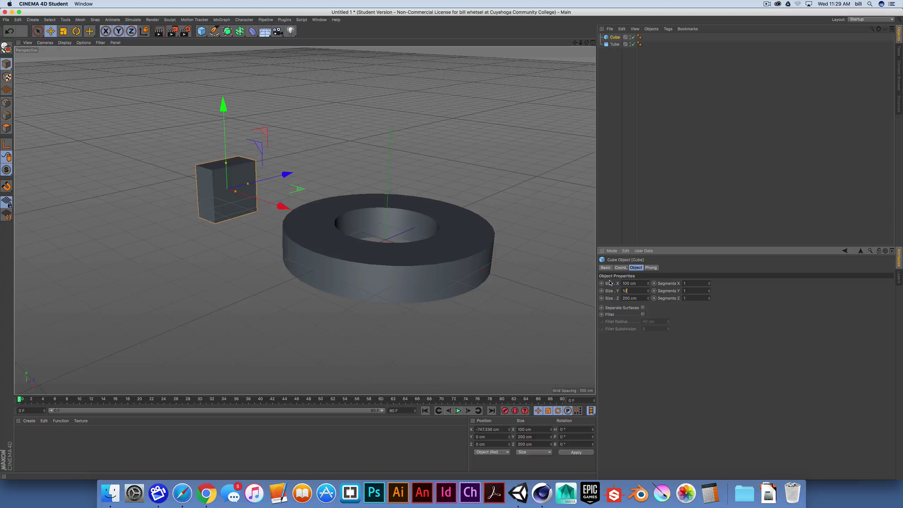
pyautogui.write('0')
pyautogui.press('Tab')
pyautogui.write('100')
pyautogui.press('Tab')
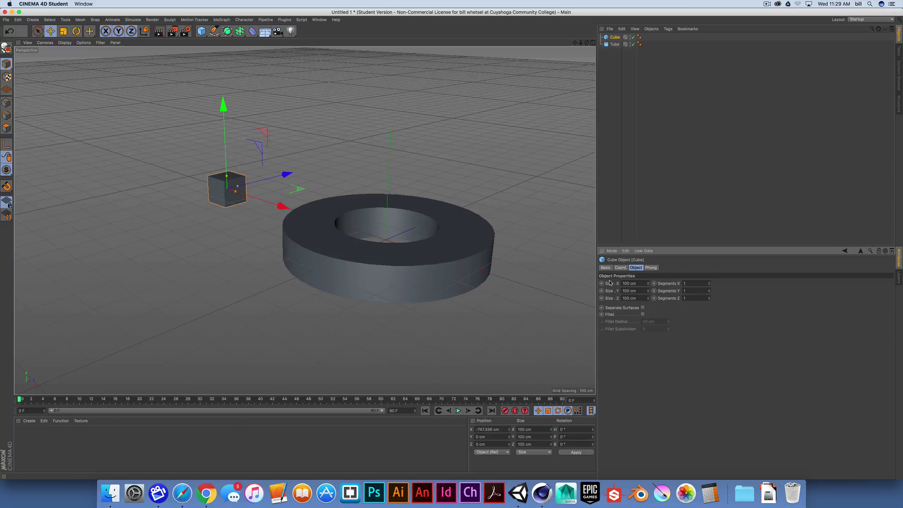
pyautogui.keyDown('alt'); pyautogui.moveTo(280, 204); pyautogui.dragTo(291, 188); pyautogui.keyUp('alt')
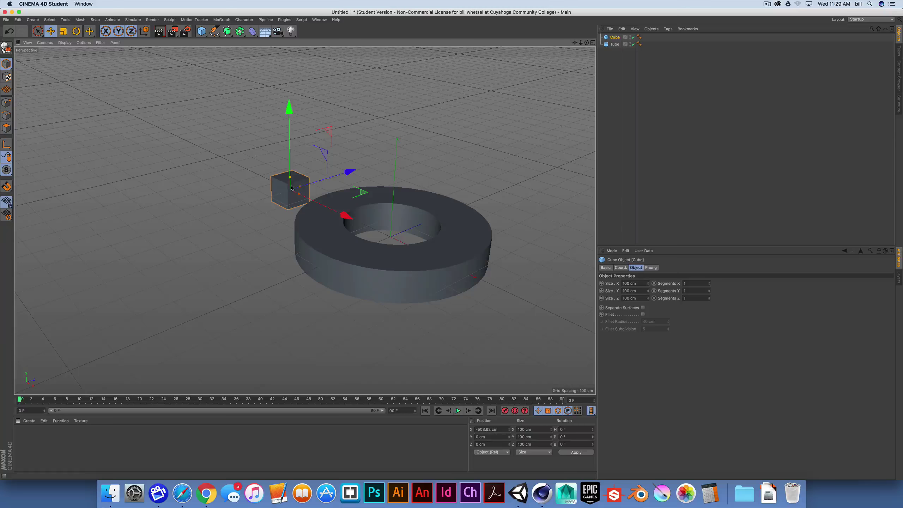
# Switch to Unity, add a 3D Cube and place it above the ground at about X 4.91, Y 1.91
pyautogui.click(518, 494)
pyautogui.click(43, 4)
pyautogui.moveTo(97, 3)
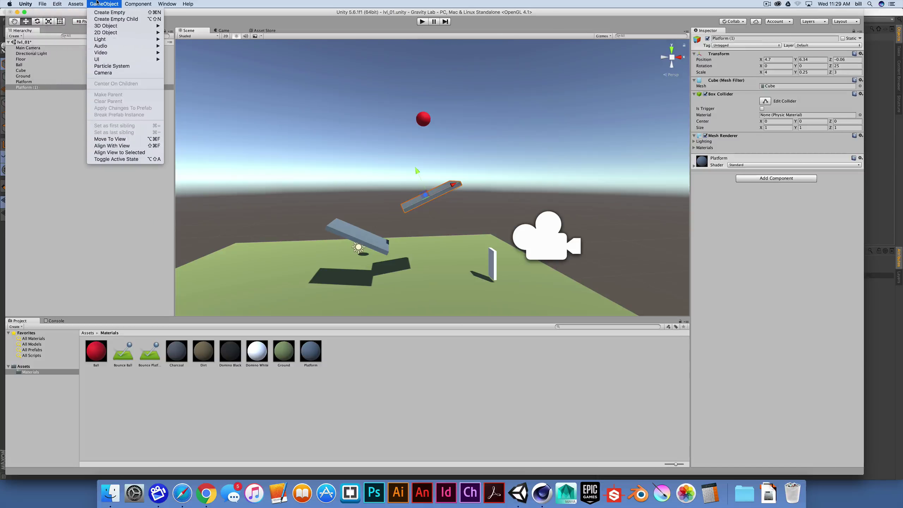
pyautogui.moveTo(105, 25)
pyautogui.click(177, 26)
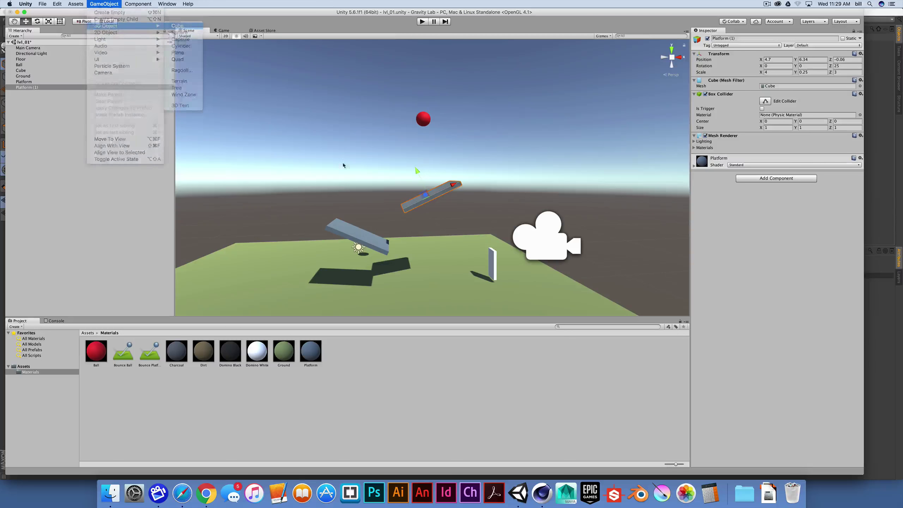
pyautogui.moveTo(441, 183); pyautogui.dragTo(438, 254)
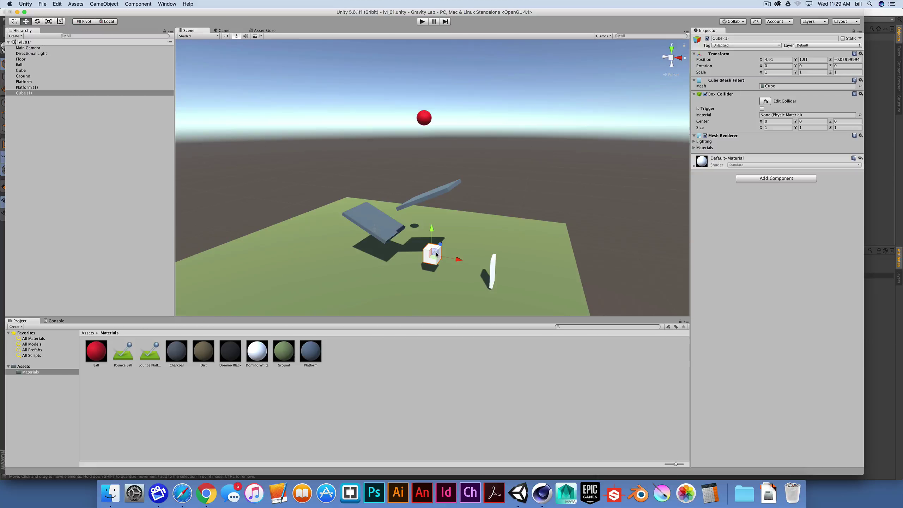
# Switch back to Cinema 4D and delete the cube beside the tube
pyautogui.click(542, 493)
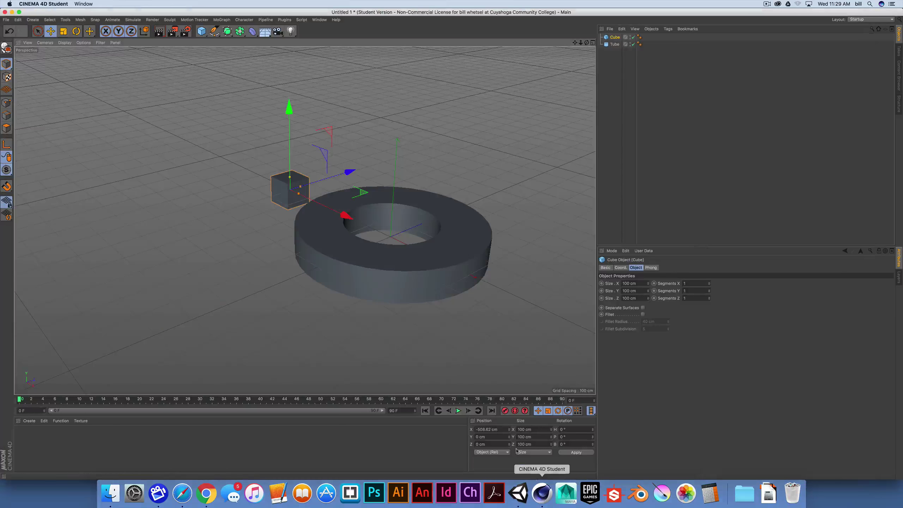
pyautogui.keyDown('alt'); pyautogui.moveTo(297, 193); pyautogui.dragTo(387, 249); pyautogui.keyUp('alt')
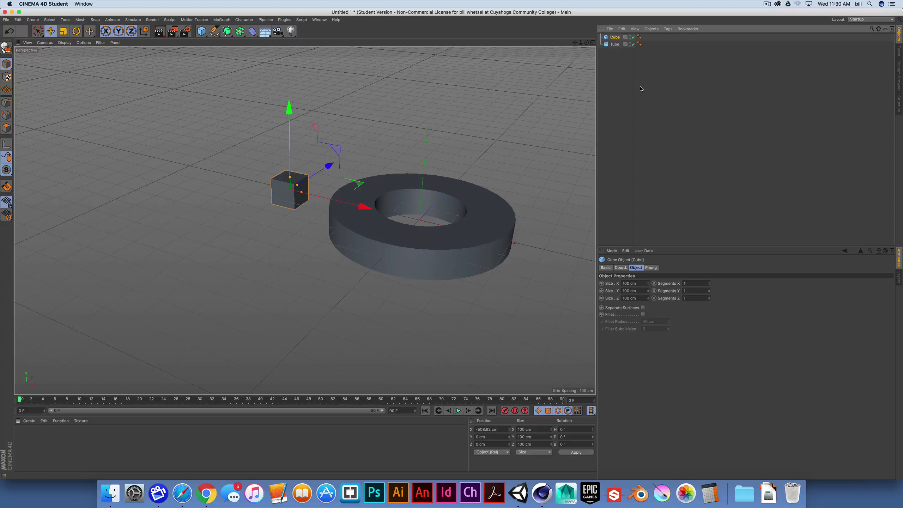
pyautogui.press('Delete')
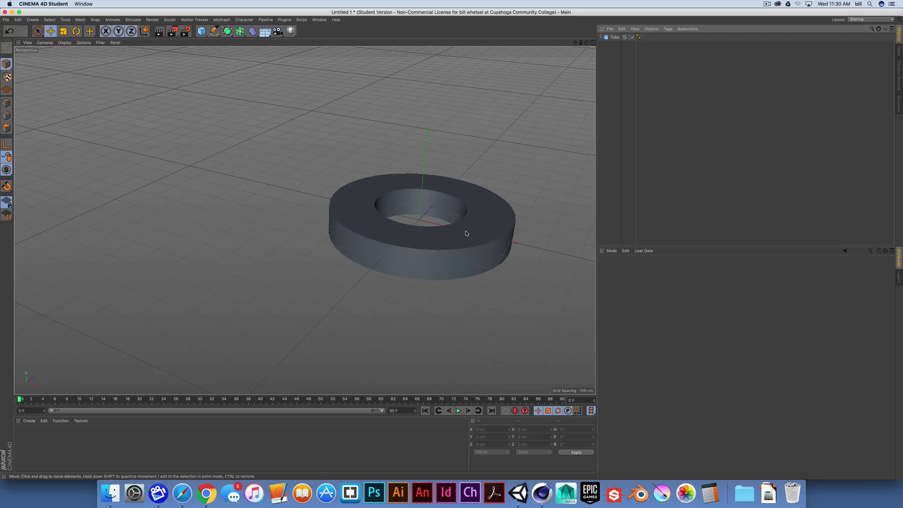
pyautogui.click(483, 237)
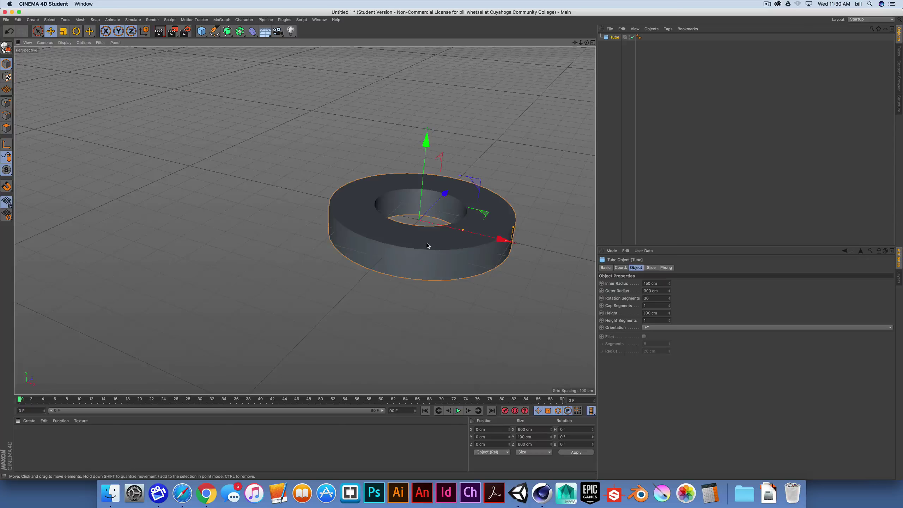
pyautogui.keyDown('alt'); pyautogui.moveTo(427, 244); pyautogui.dragTo(460, 248); pyautogui.keyUp('alt')
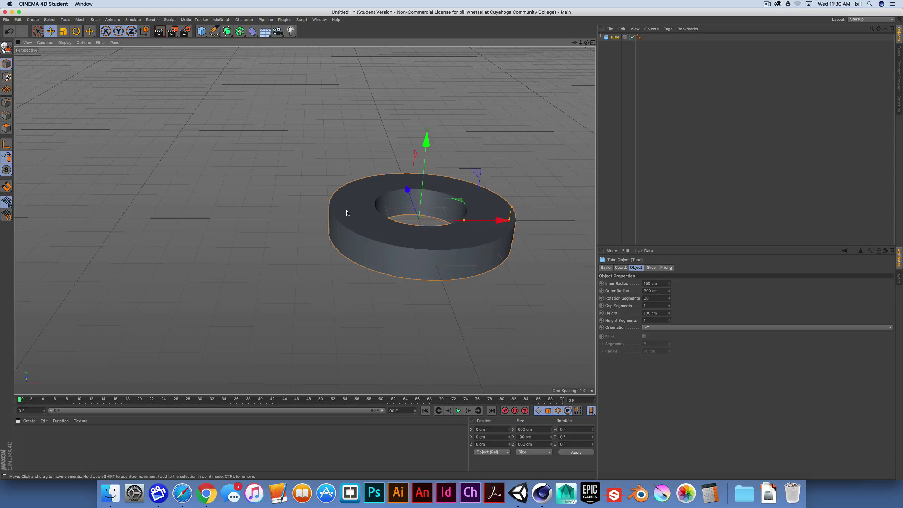
pyautogui.click(6, 20)
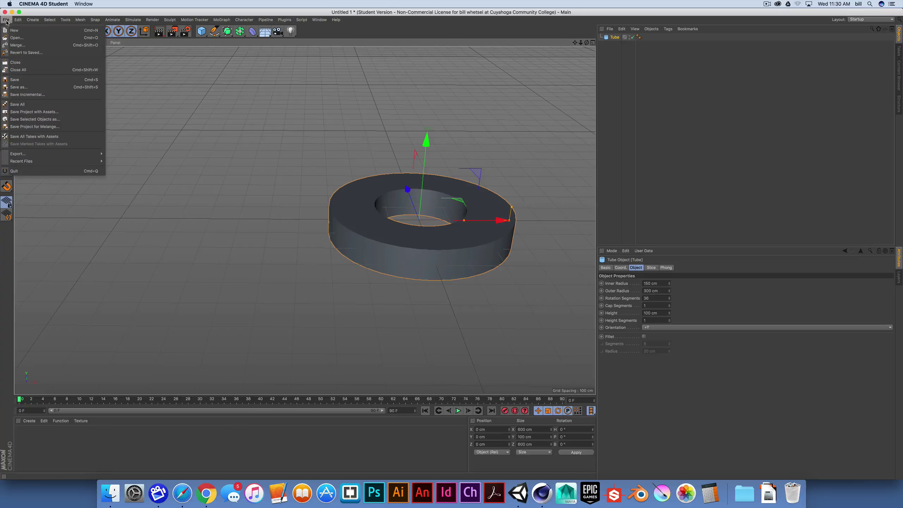
pyautogui.click(175, 110)
pyautogui.click(176, 112)
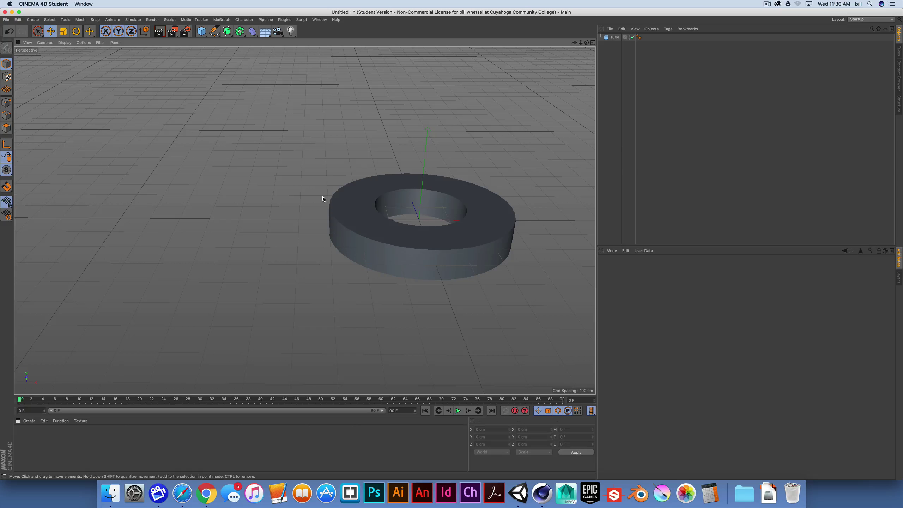
# Export the scene as an FBX file named Tube_project to the Desktop, using FBX version 7.5 (2016) and the default export settings
pyautogui.click(6, 19)
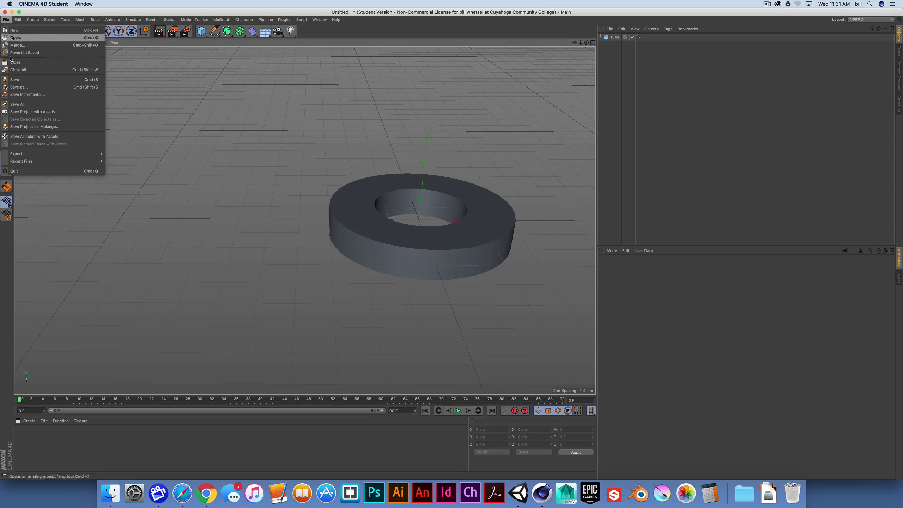
pyautogui.moveTo(25, 154)
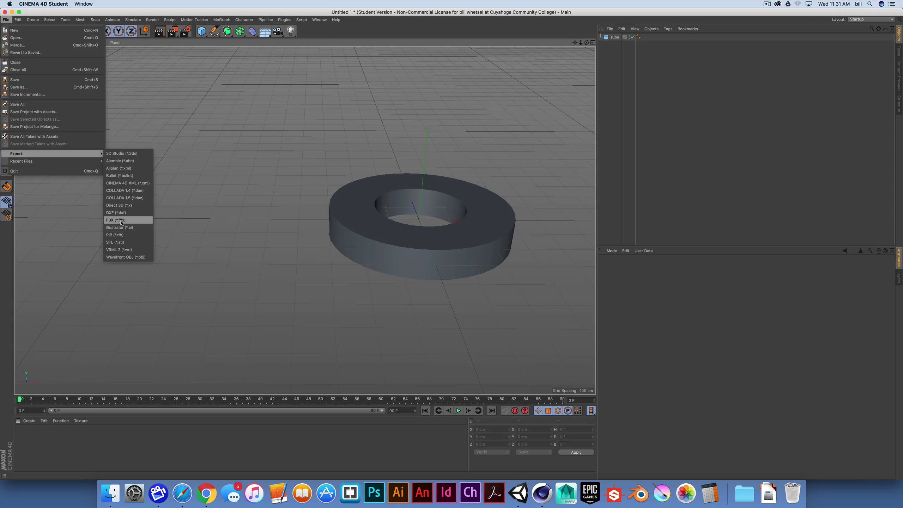
pyautogui.click(122, 221)
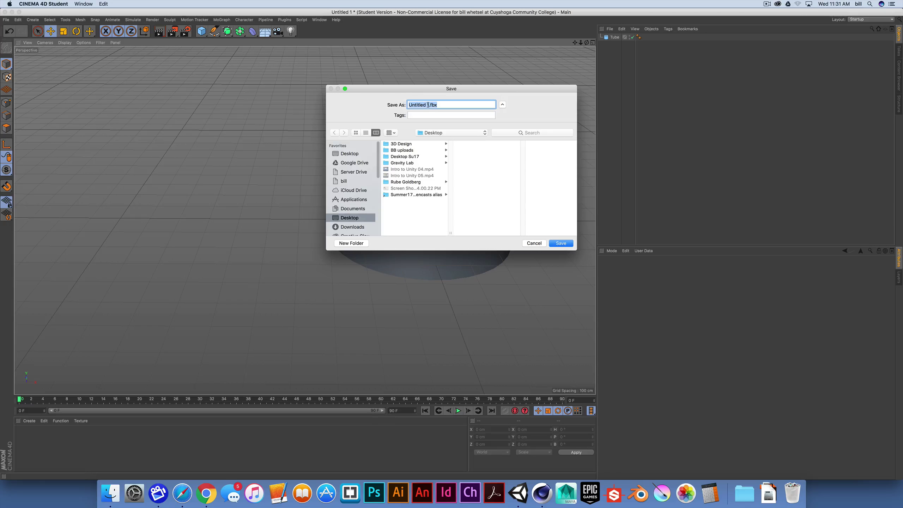
pyautogui.moveTo(428, 105); pyautogui.dragTo(378, 102)
pyautogui.write('Tube_project')
pyautogui.click(562, 244)
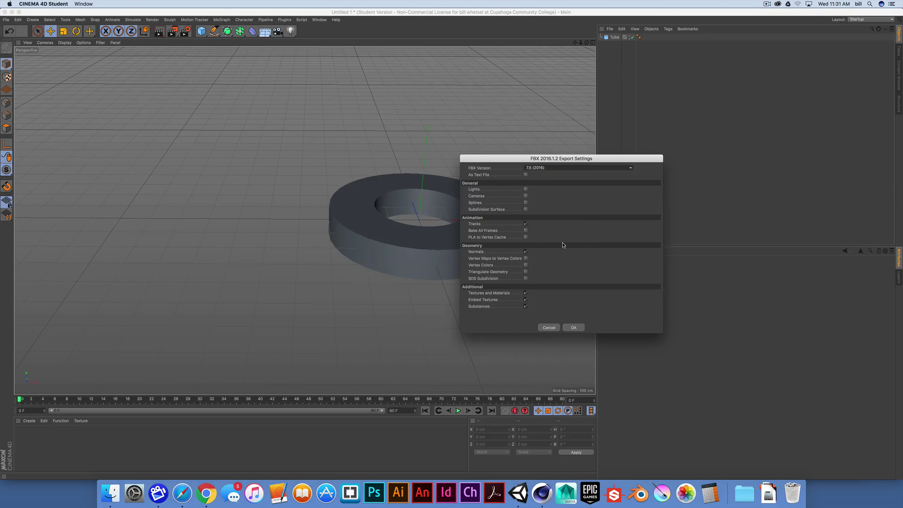
pyautogui.click(575, 328)
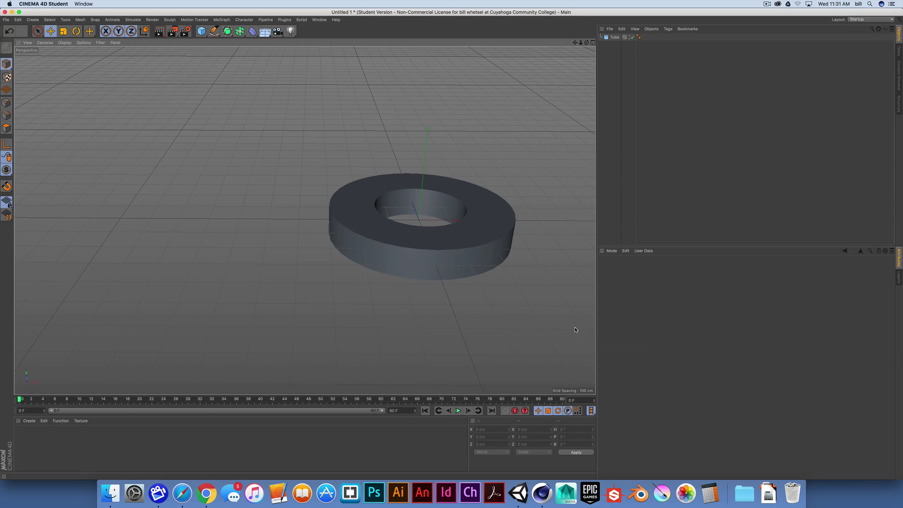
# Hide the other application windows, switch to Unity and narrow its window slightly to uncover Tube_project.fbx on the desktop
pyautogui.press('super+h')
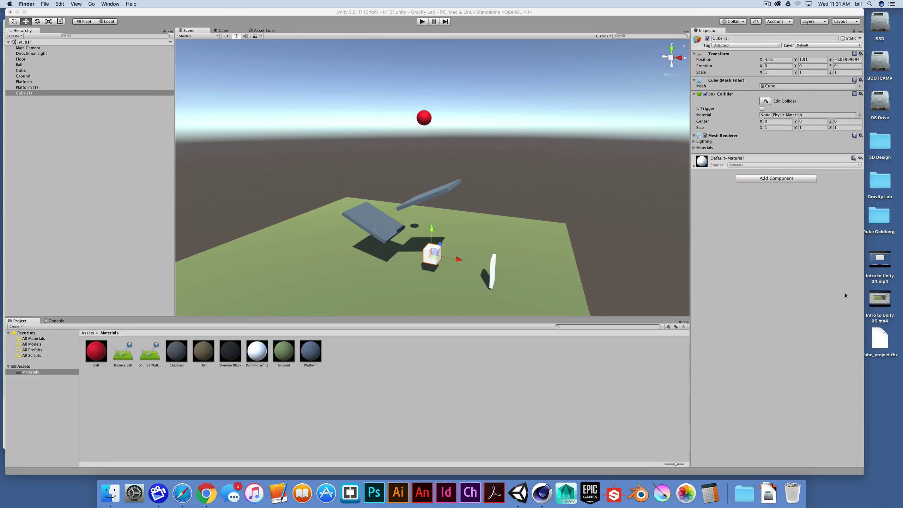
pyautogui.click(860, 320)
pyautogui.press('super+h')
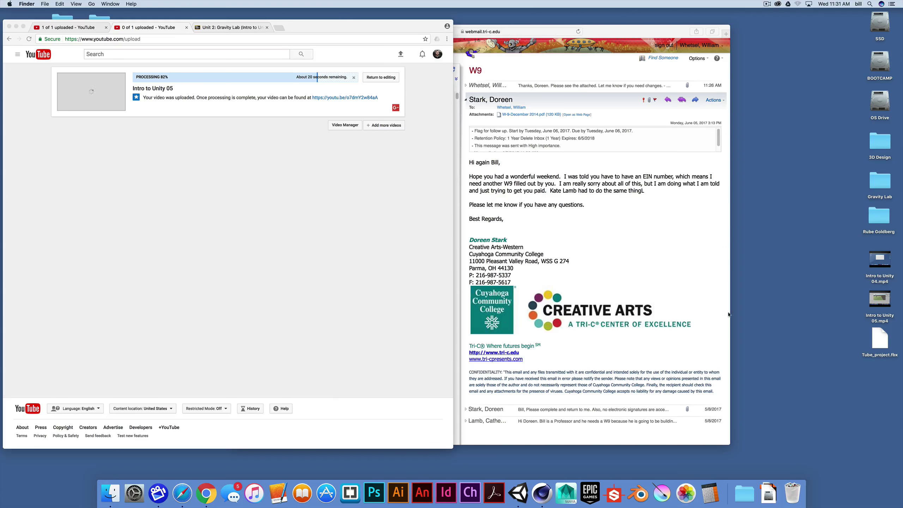
pyautogui.press('super+h')
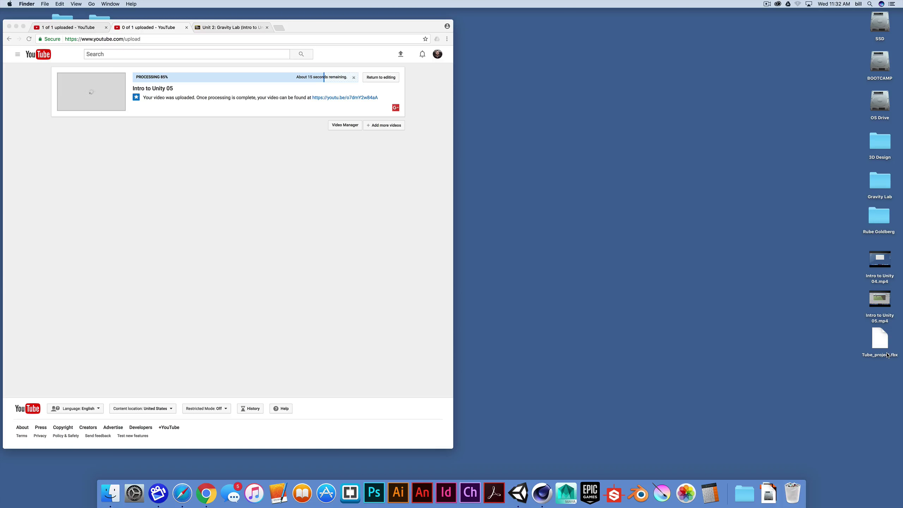
pyautogui.click(518, 493)
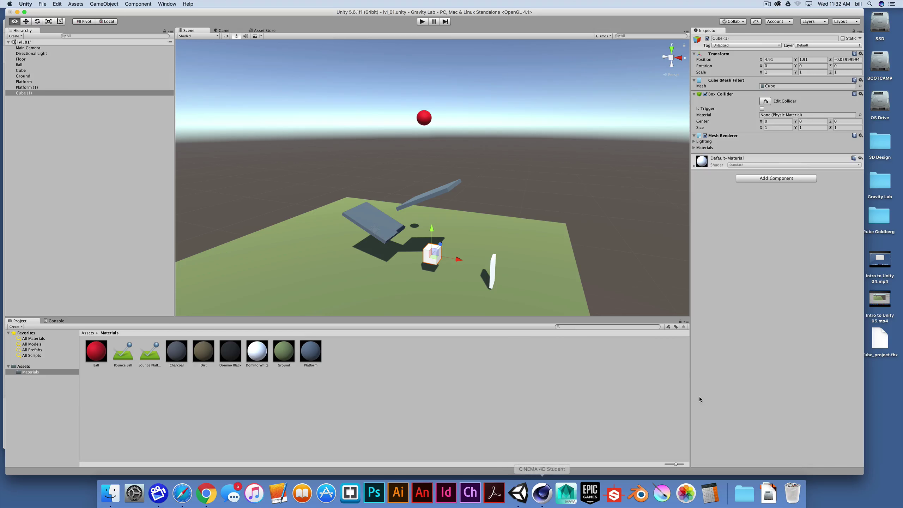
pyautogui.moveTo(865, 377)
pyautogui.mouseDown()
pyautogui.moveTo(889, 379)
pyautogui.moveTo(834, 380)
pyautogui.moveTo(860, 382)
pyautogui.mouseUp()
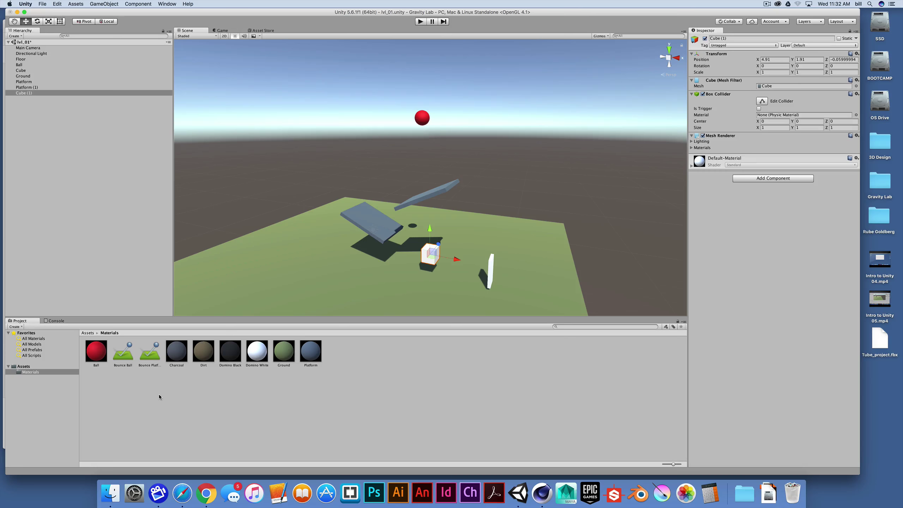
# Create a new folder named Models in the project's root Assets folder
pyautogui.click(27, 367)
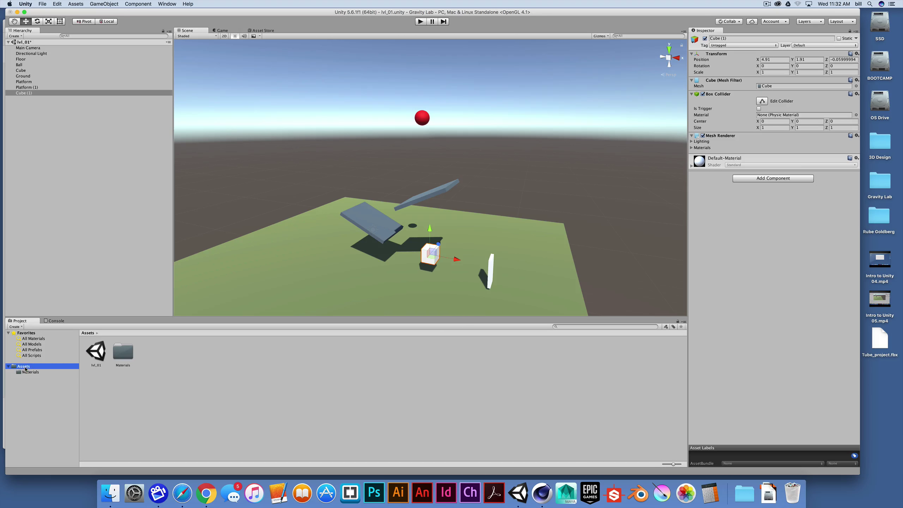
pyautogui.rightClick(192, 349)
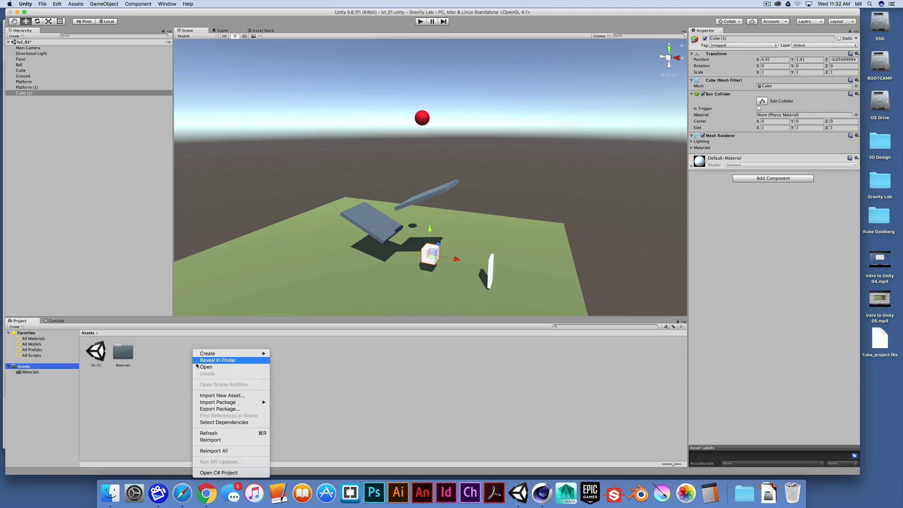
pyautogui.moveTo(229, 355)
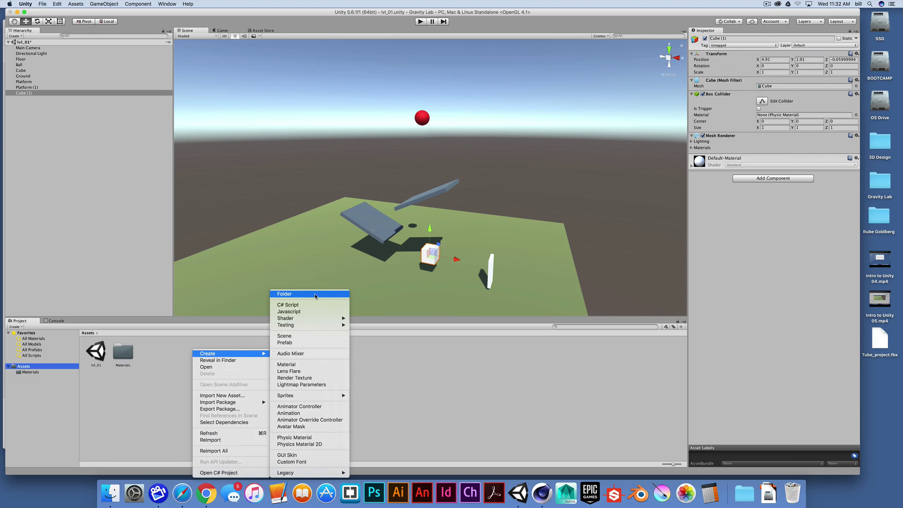
pyautogui.click(285, 294)
pyautogui.write('Models')
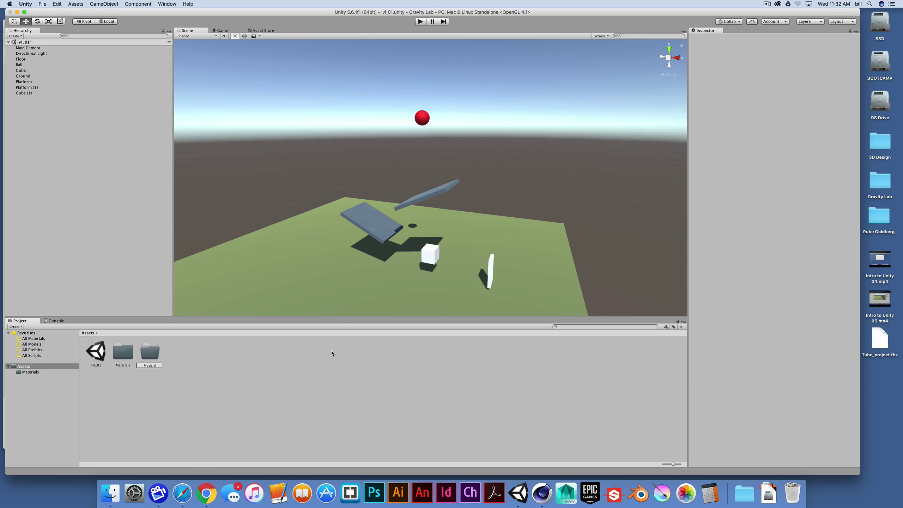
pyautogui.press('Return')
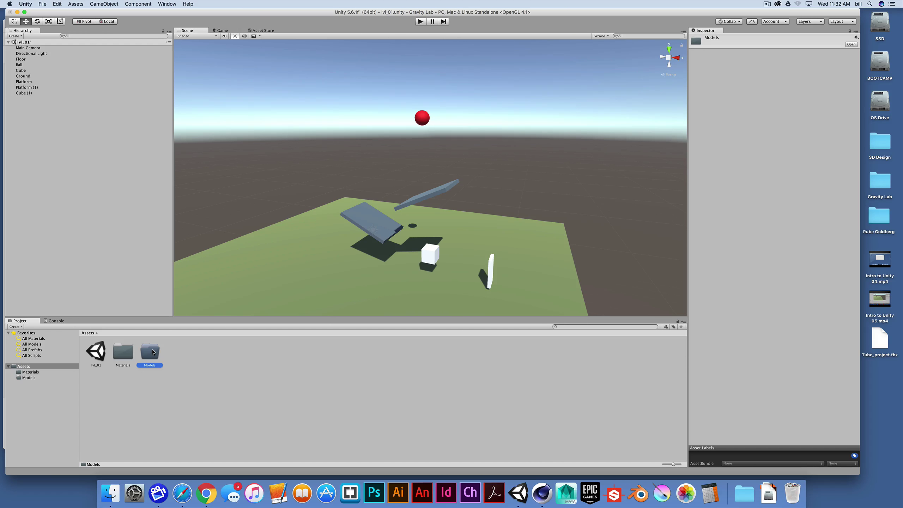
# Bring Tube_project.fbx from the desktop into the Models folder and check the Materials folder created with it
pyautogui.doubleClick(150, 352)
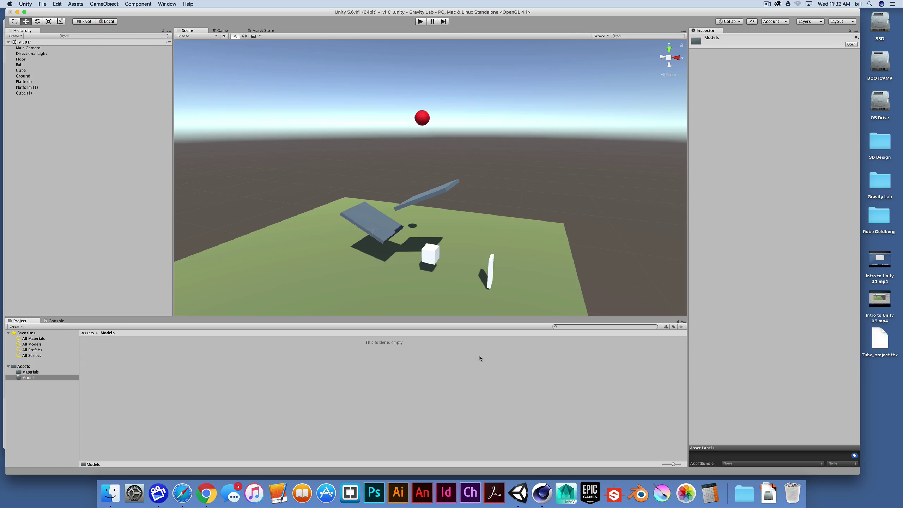
pyautogui.moveTo(879, 339); pyautogui.dragTo(328, 354)
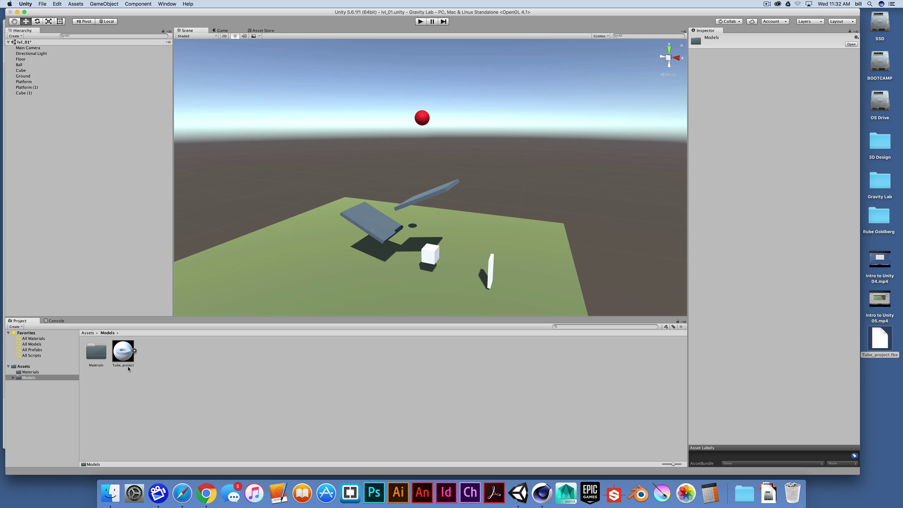
pyautogui.click(97, 352)
pyautogui.click(88, 333)
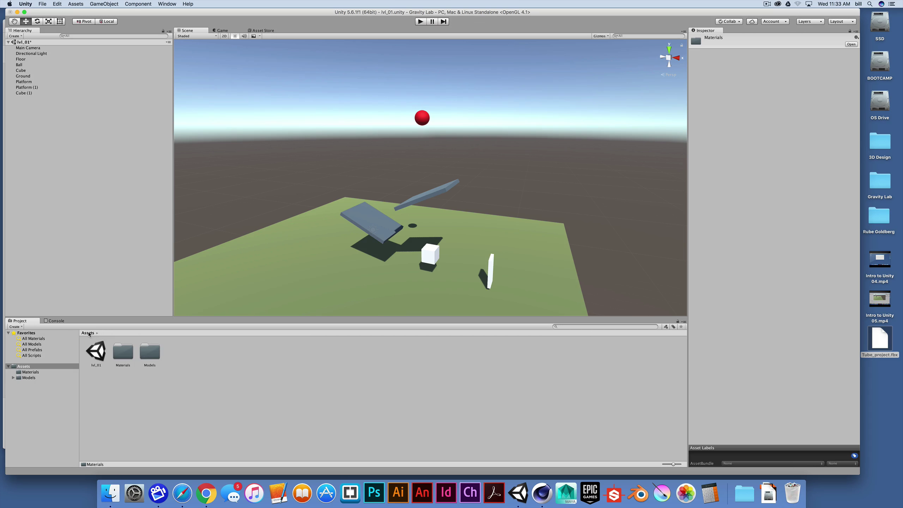
# Try to import Tube_project.fbx from the Desktop into the Models folder as a new asset
pyautogui.doubleClick(149, 356)
pyautogui.rightClick(191, 358)
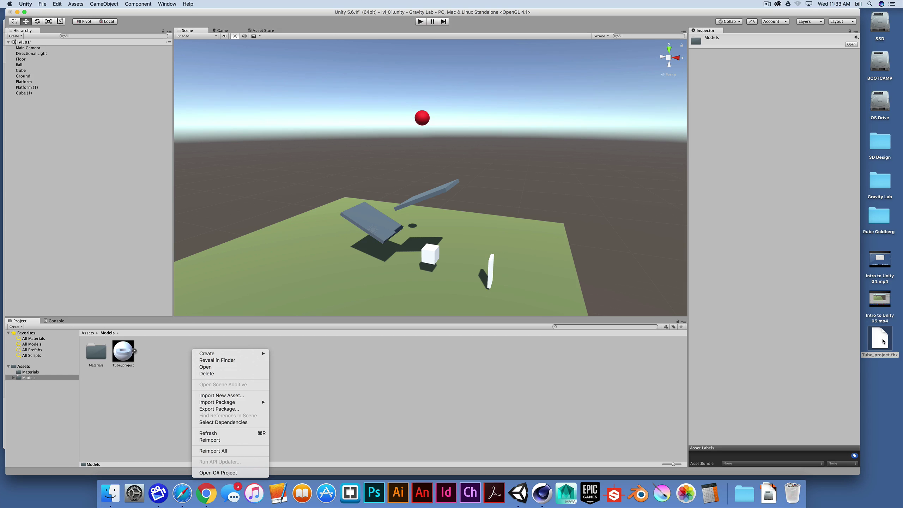
pyautogui.click(227, 396)
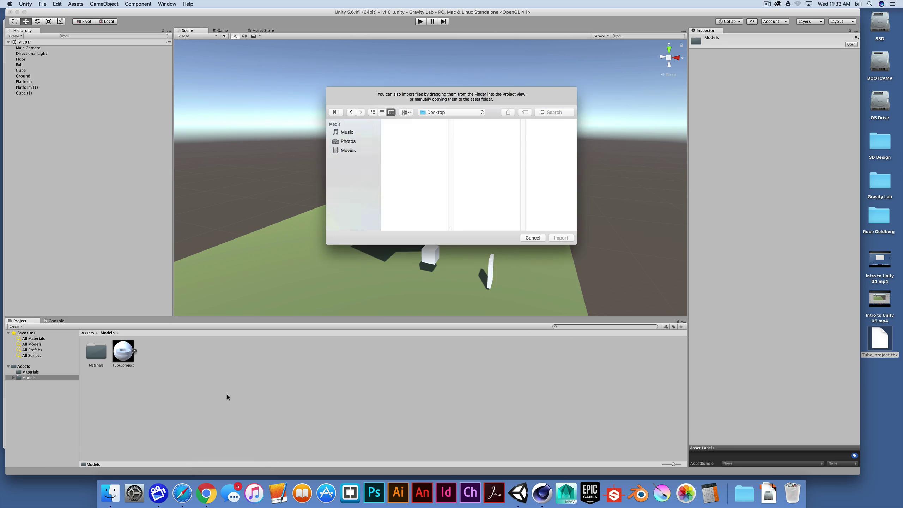
pyautogui.click(349, 133)
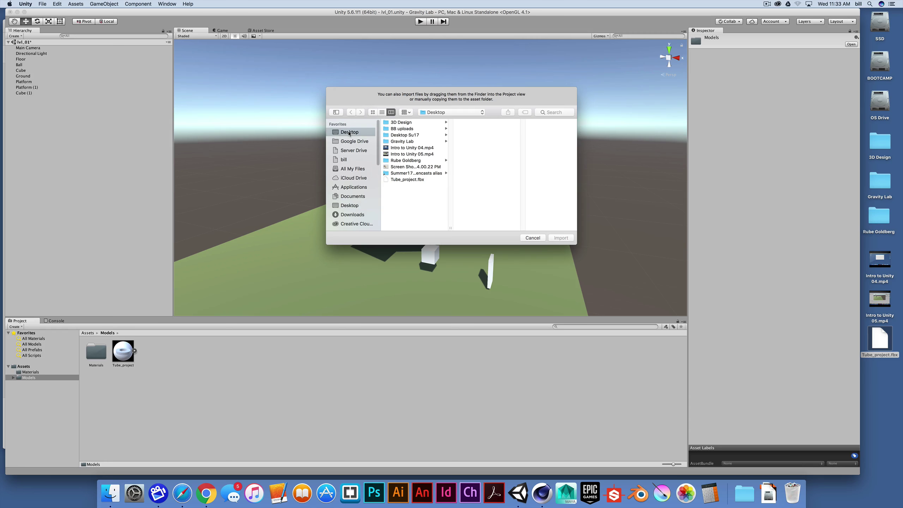
pyautogui.click(423, 179)
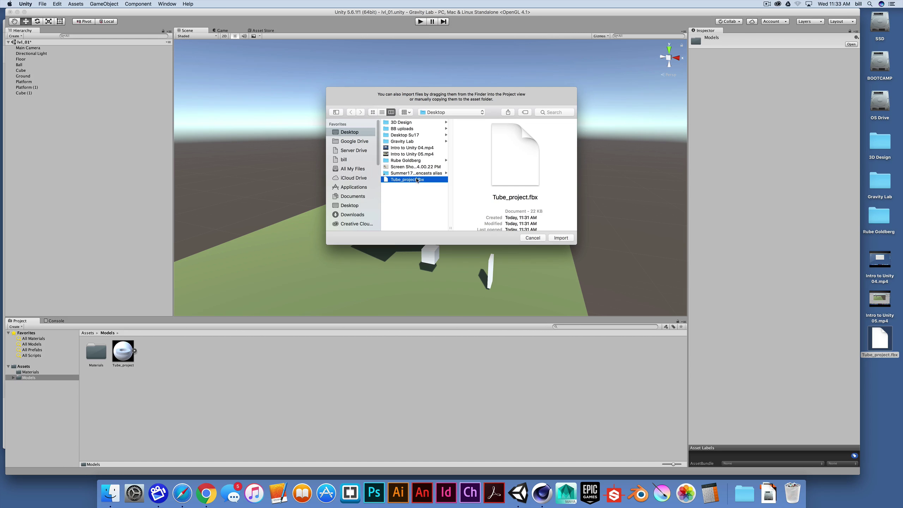
pyautogui.click(561, 238)
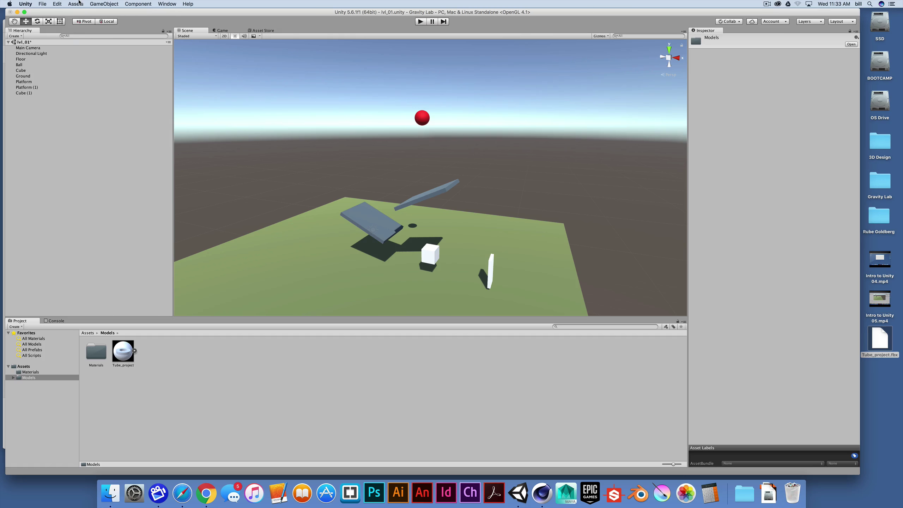
# Import Tube_project.fbx from the Desktop as a new asset directly into the root Assets folder
pyautogui.click(79, 4)
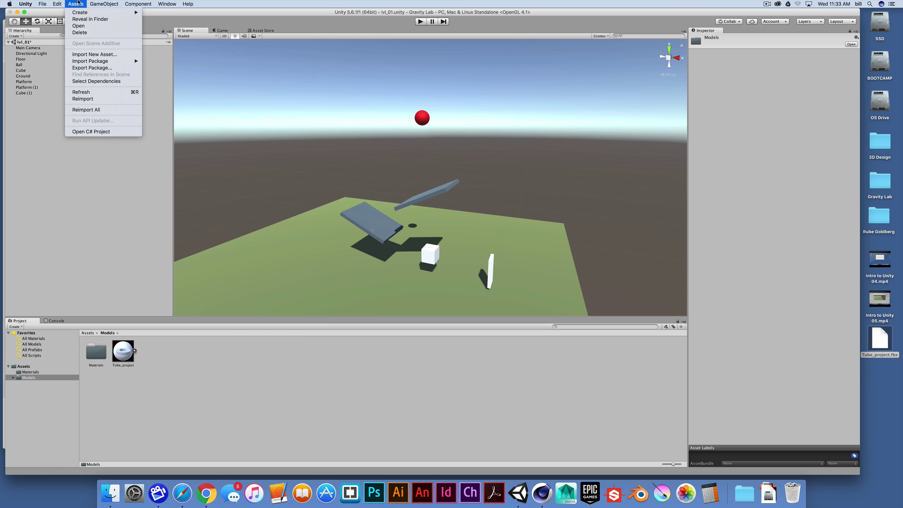
pyautogui.click(79, 4)
pyautogui.click(24, 367)
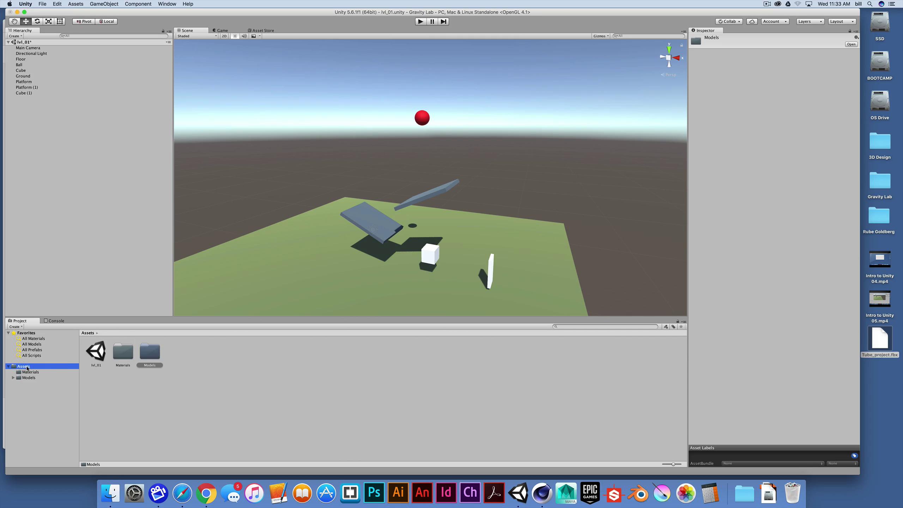
pyautogui.click(130, 388)
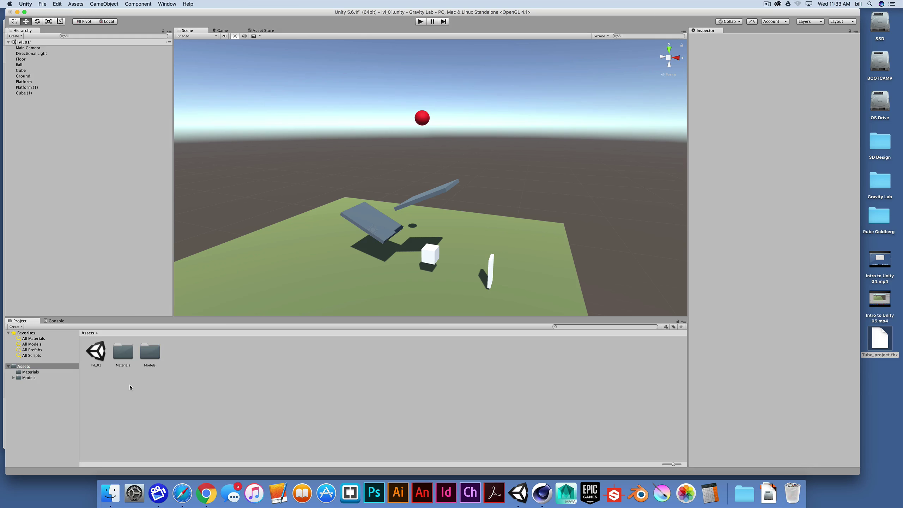
pyautogui.click(77, 3)
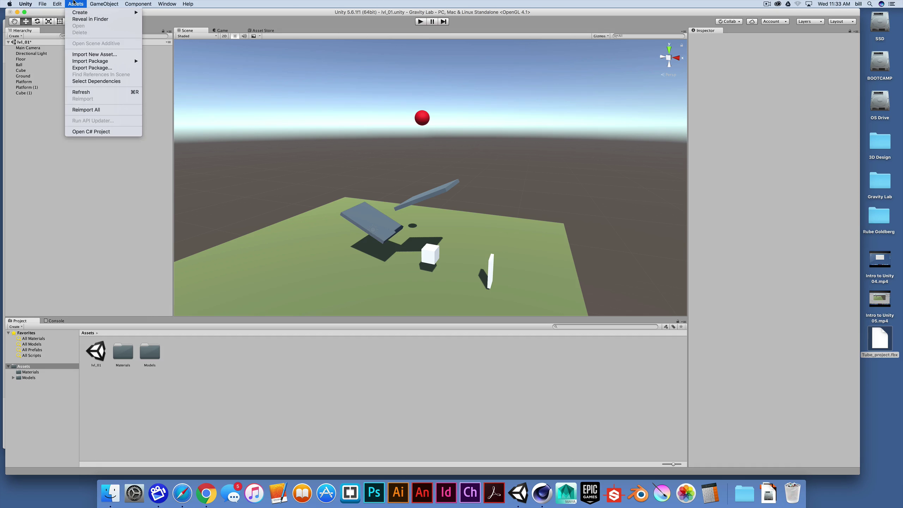
pyautogui.click(94, 54)
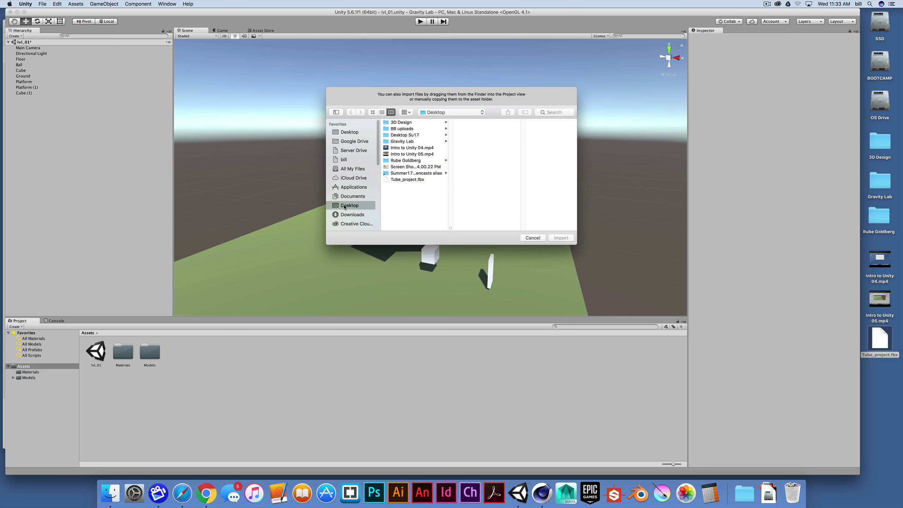
pyautogui.click(408, 180)
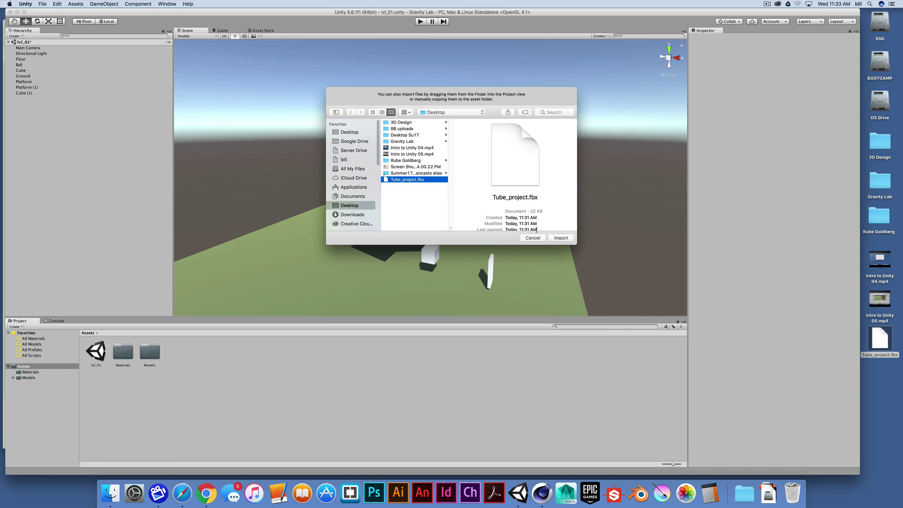
pyautogui.click(562, 238)
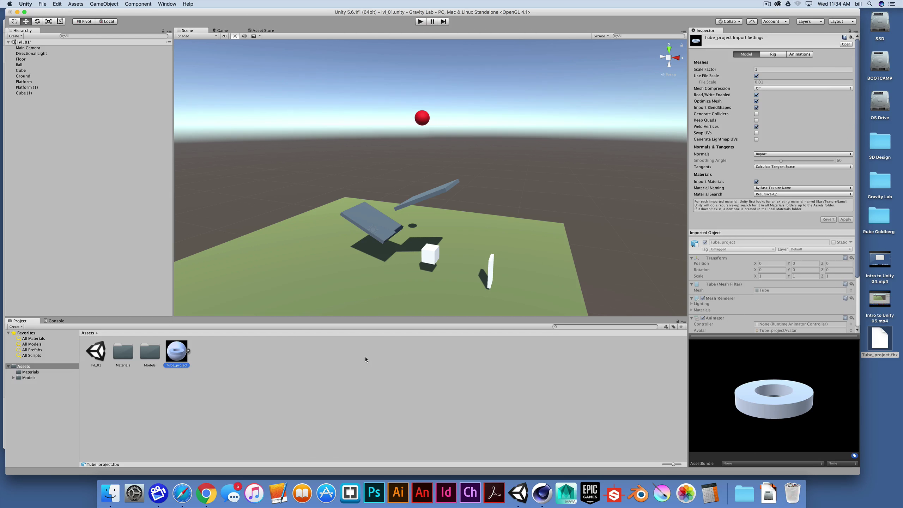
# Check the Materials folder for the imported material and delete the duplicate Tube_project from the root Assets folder
pyautogui.doubleClick(150, 351)
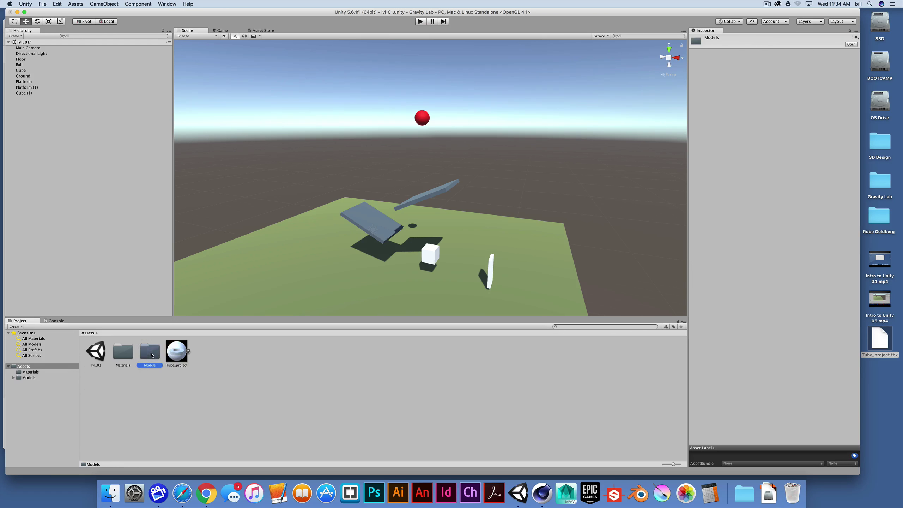
pyautogui.click(87, 333)
pyautogui.doubleClick(150, 352)
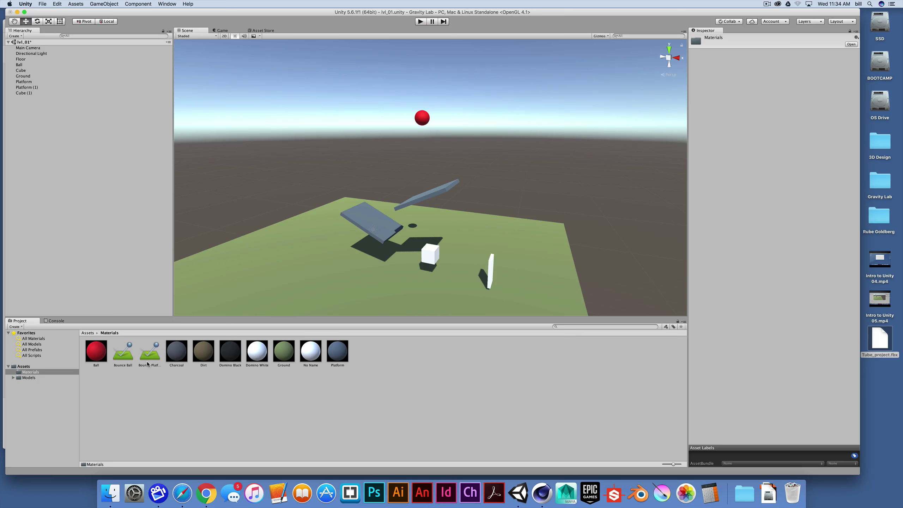
pyautogui.click(89, 333)
pyautogui.click(170, 355)
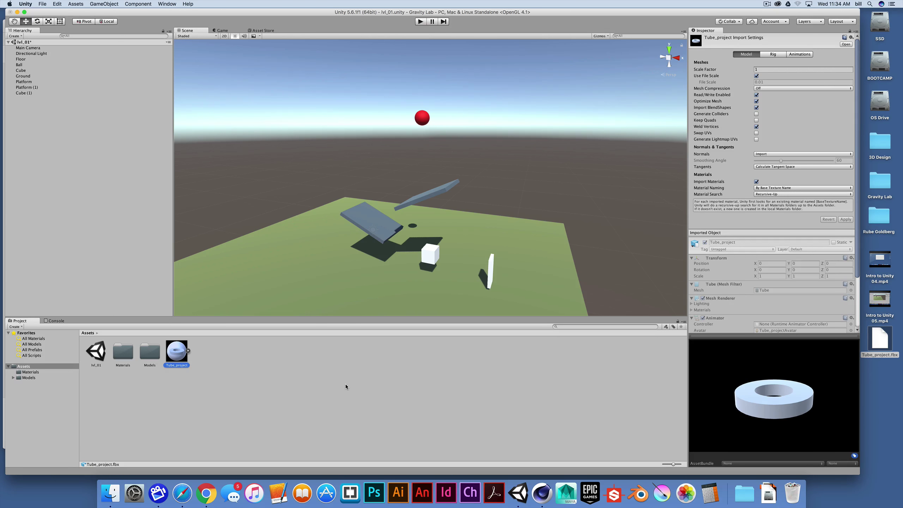
pyautogui.press('super+BackSpace')
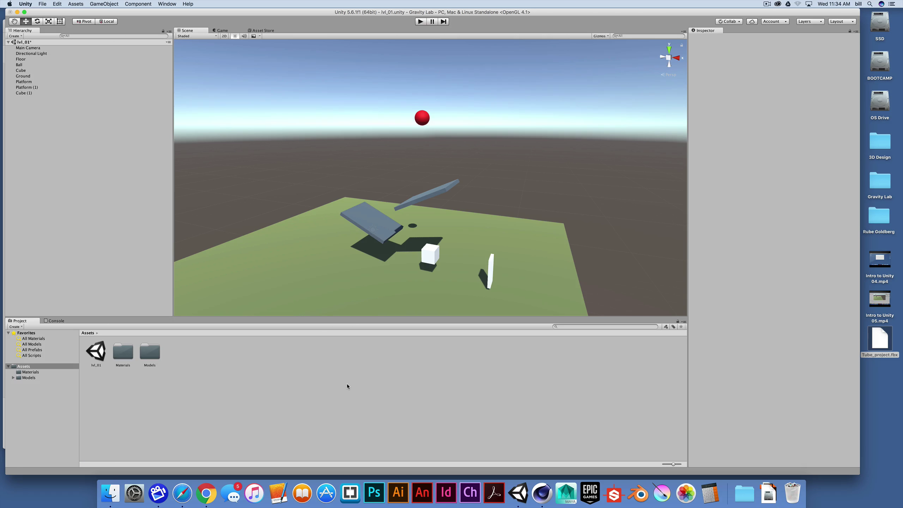
# Place the Tube_project model from the Models folder on the ground at about X 4.48, Y 0.25, Z 1.29, and delete Cube (1)
pyautogui.doubleClick(153, 358)
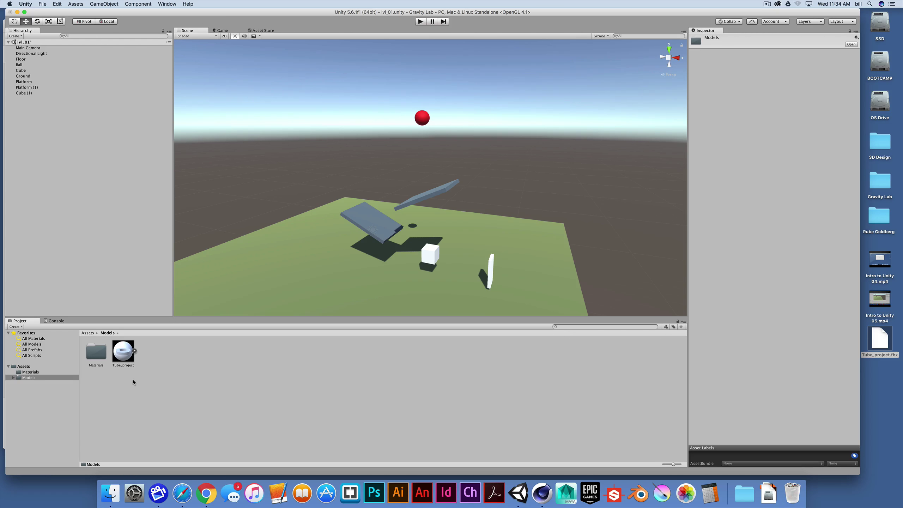
pyautogui.moveTo(125, 351); pyautogui.dragTo(433, 265)
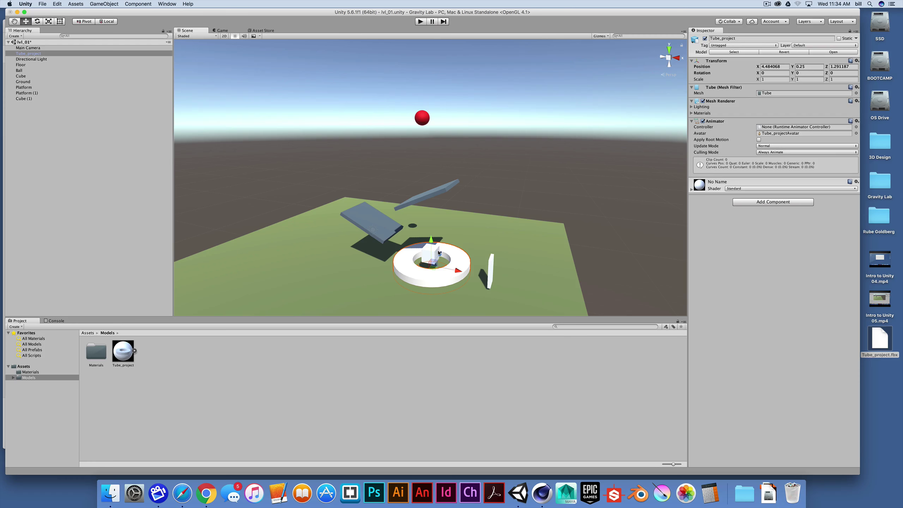
pyautogui.click(24, 98)
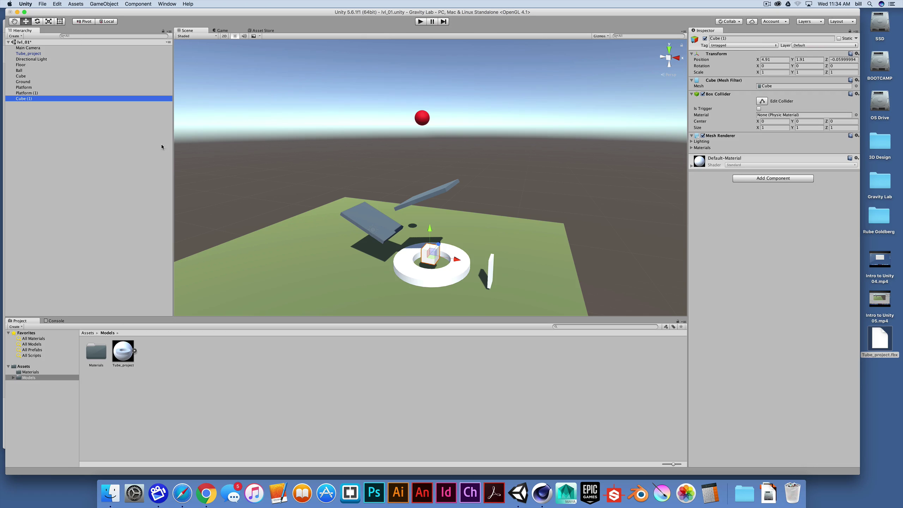
pyautogui.press('super+BackSpace')
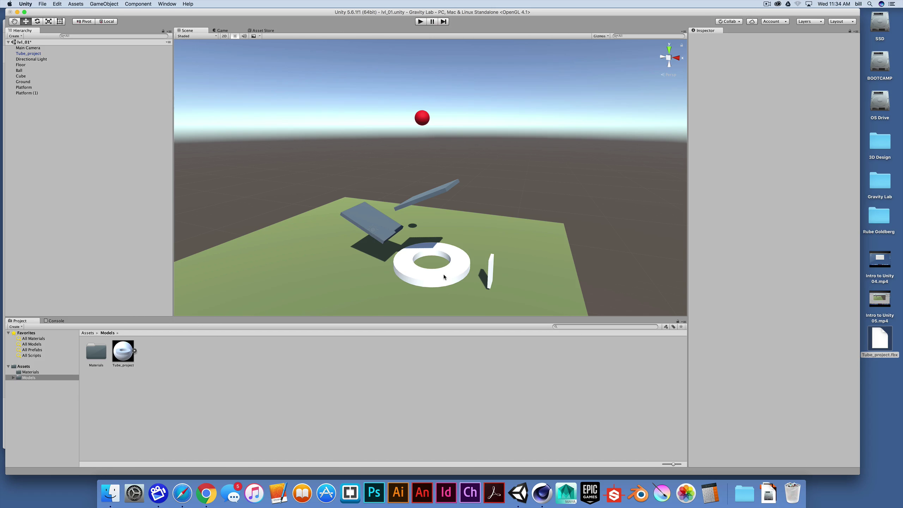
# Play the scene to watch how the ball falls around the tube, and stop the playback
pyautogui.click(420, 22)
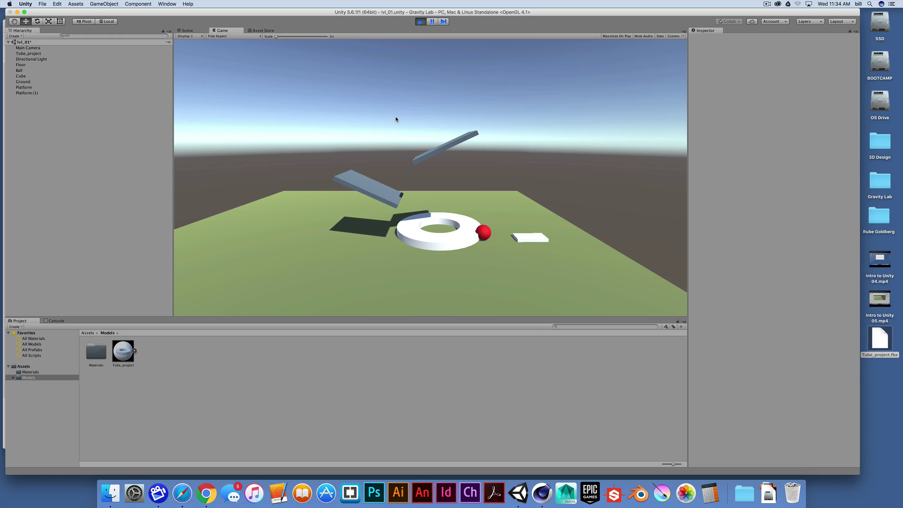
pyautogui.press('super+p')
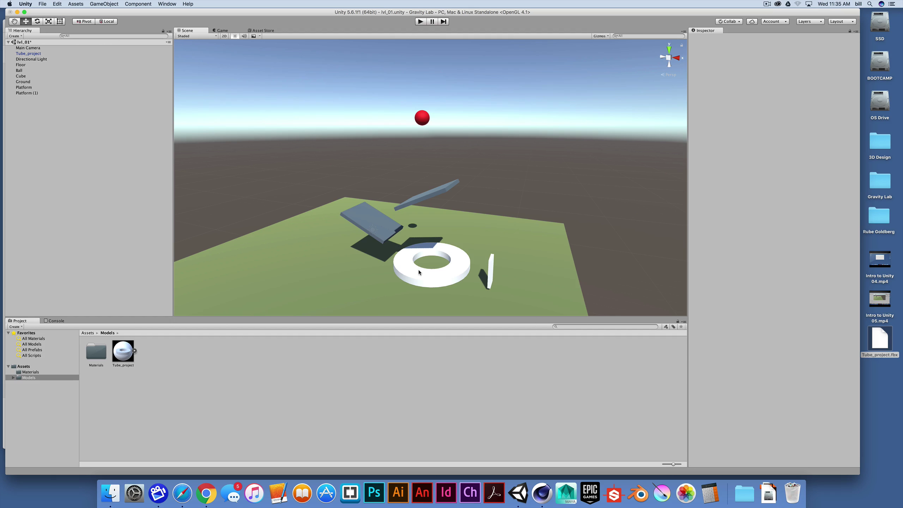
# Set the bounciness of the ball's Bounce Ball physic material to 0.1 and play the scene to test it
pyautogui.click(25, 70)
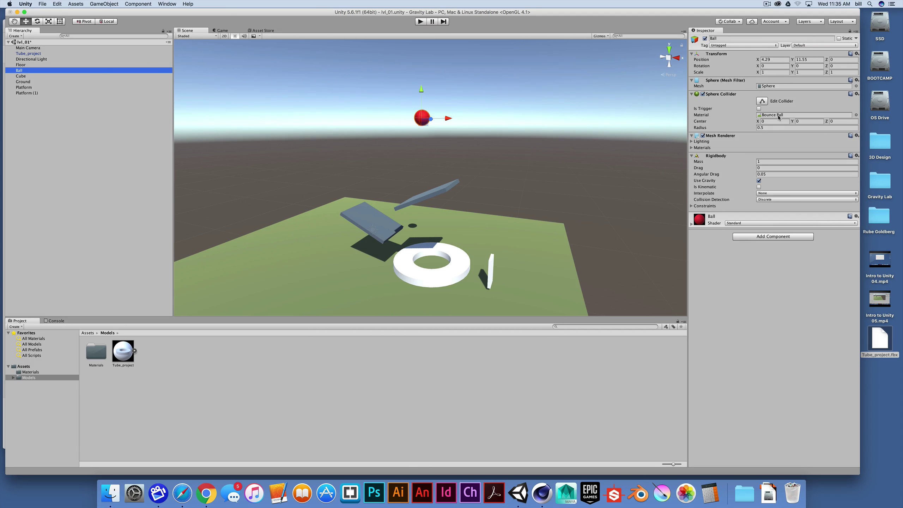
pyautogui.click(30, 373)
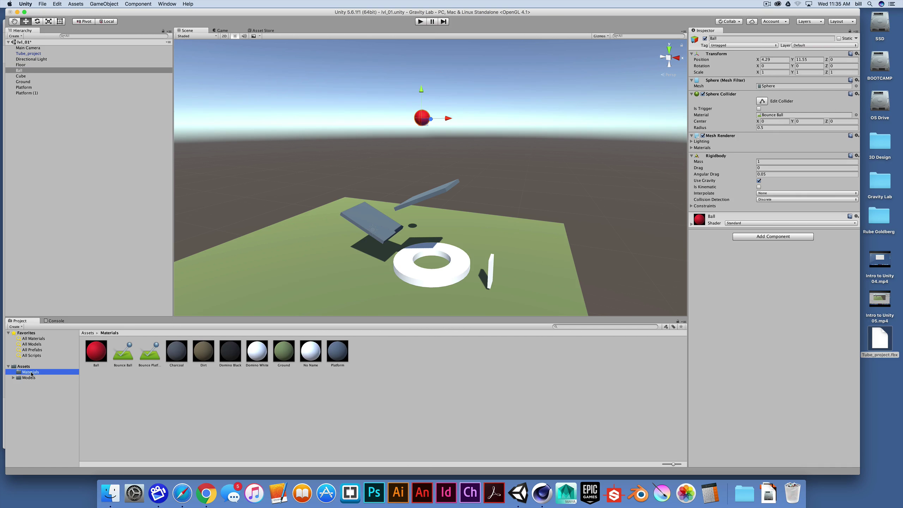
pyautogui.click(124, 359)
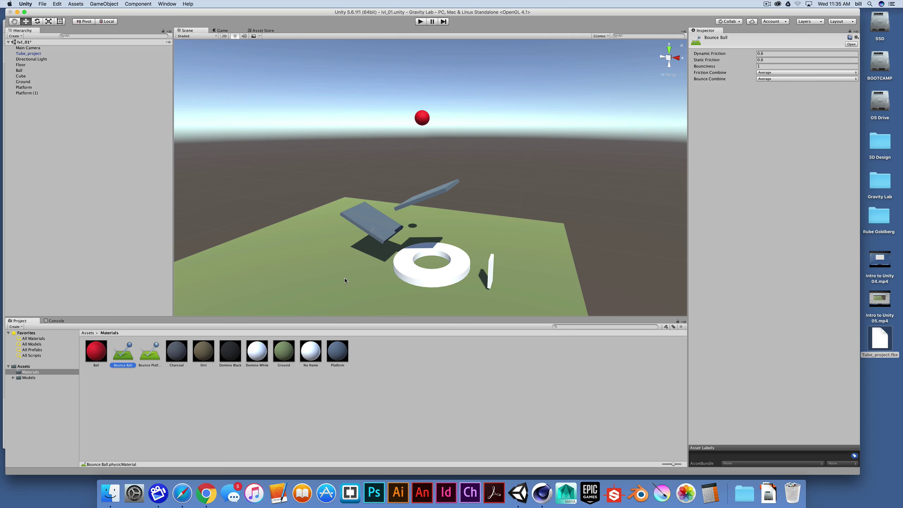
pyautogui.click(763, 67)
pyautogui.write('0.1')
pyautogui.click(25, 366)
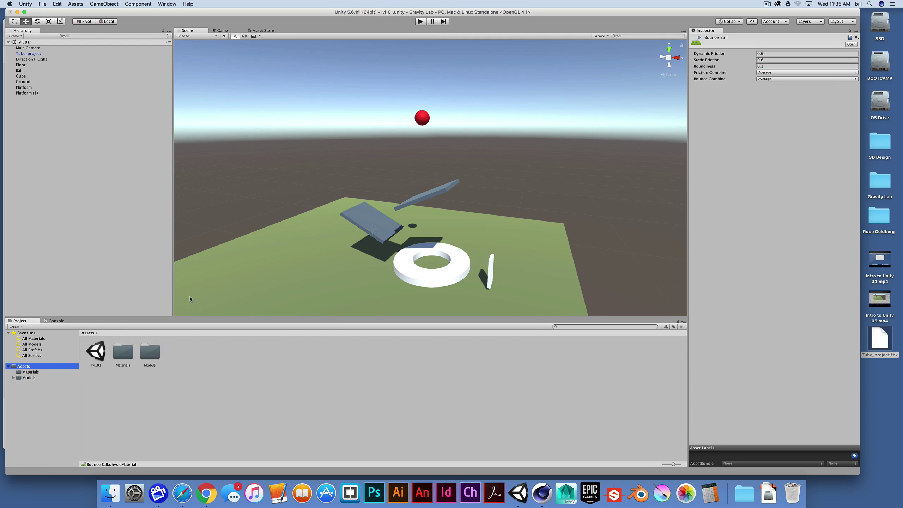
pyautogui.press('super+p')
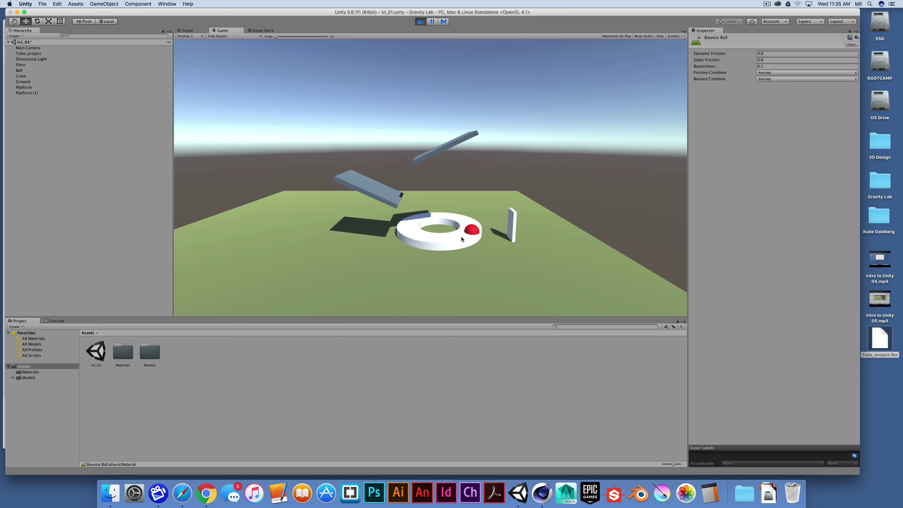
# Stop the playback, move the ball just above the lower platform at about X 0.45, Y 4.77, and play the scene to test its roll
pyautogui.press('super+p')
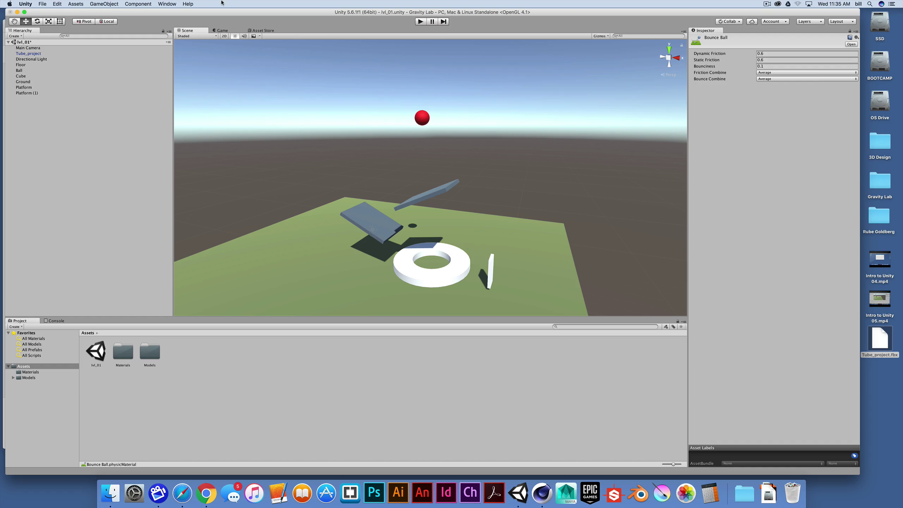
pyautogui.click(18, 70)
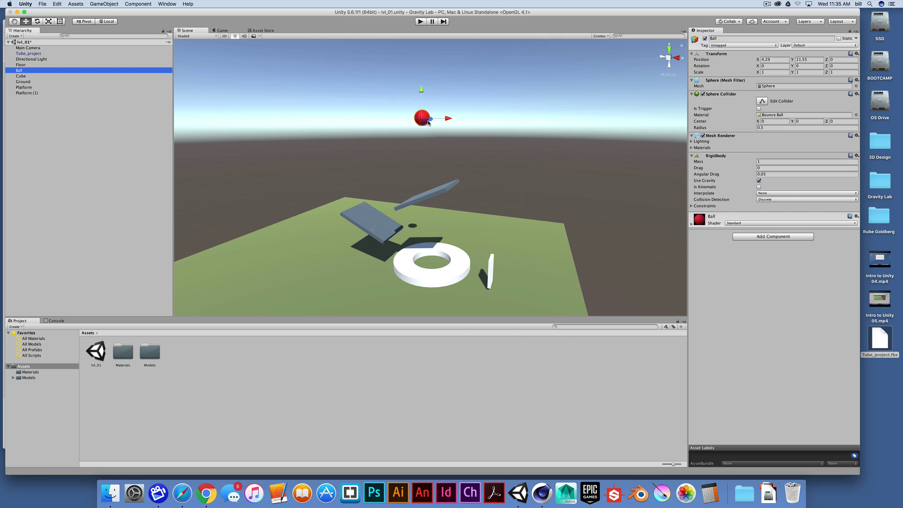
pyautogui.keyDown('alt'); pyautogui.moveTo(472, 137); pyautogui.dragTo(359, 226); pyautogui.keyUp('alt')
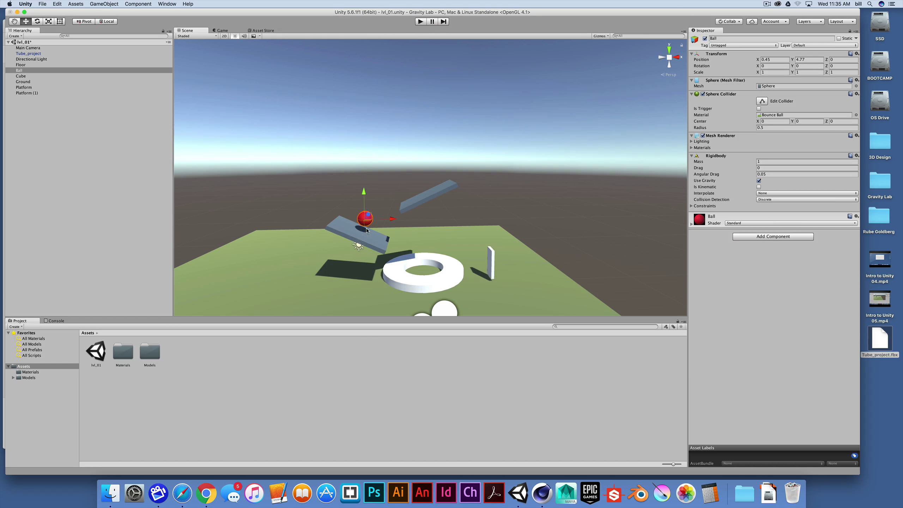
pyautogui.press('super+p')
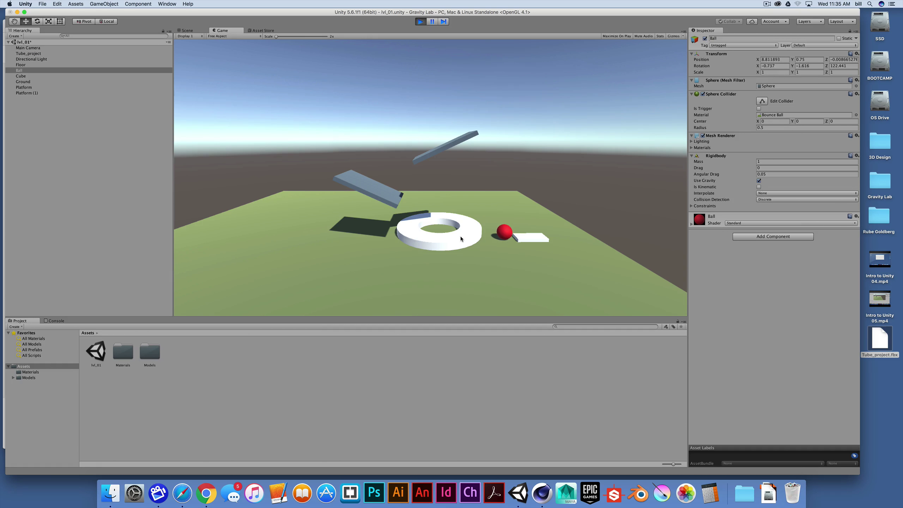
pyautogui.press('super+p')
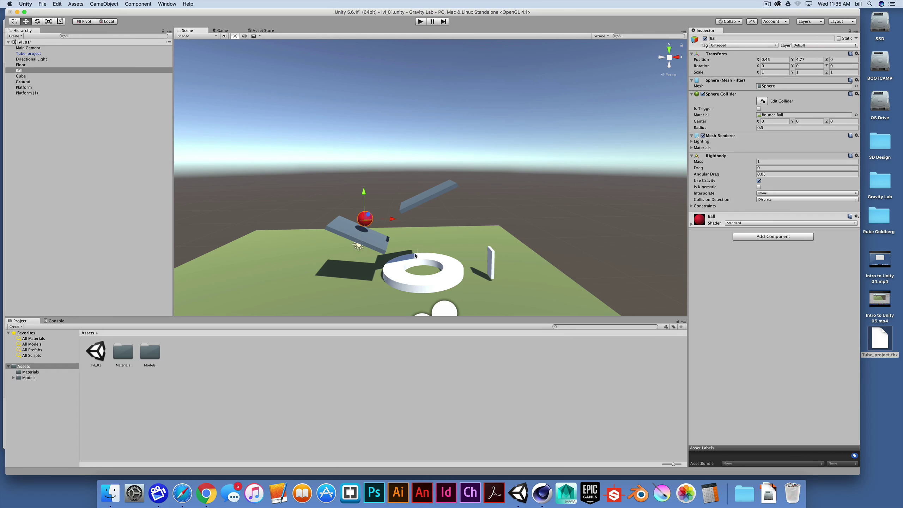
# Move Tube_project to about X 5.01, Y 0.55 so it sits slightly higher on the ground
pyautogui.click(402, 274)
pyautogui.moveTo(449, 277); pyautogui.dragTo(466, 279)
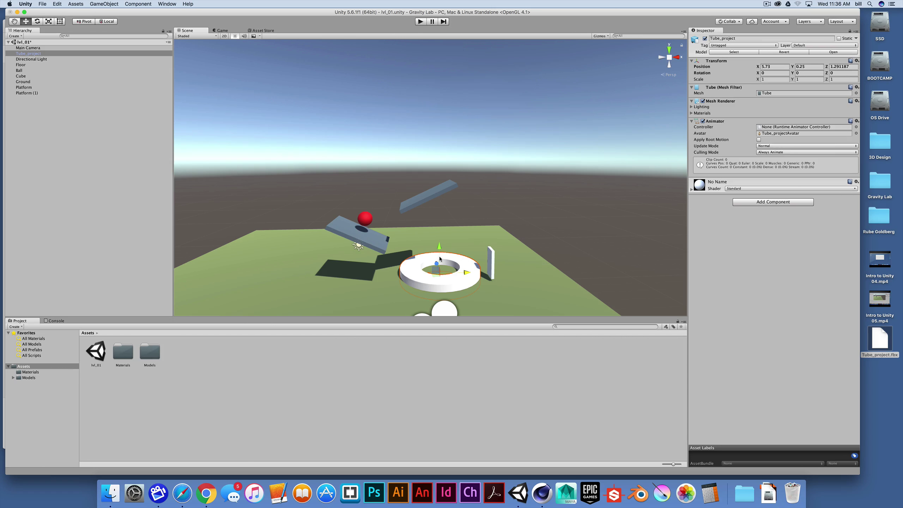
pyautogui.moveTo(440, 248); pyautogui.dragTo(461, 270)
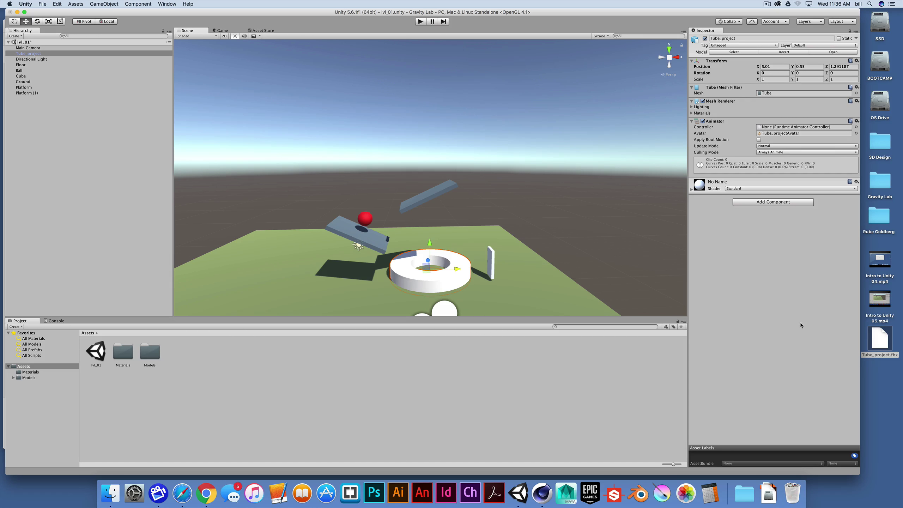
# Review the Model, Rig and Animations import settings of the Tube_project asset in the Models folder
pyautogui.moveTo(873, 346); pyautogui.dragTo(498, 381)
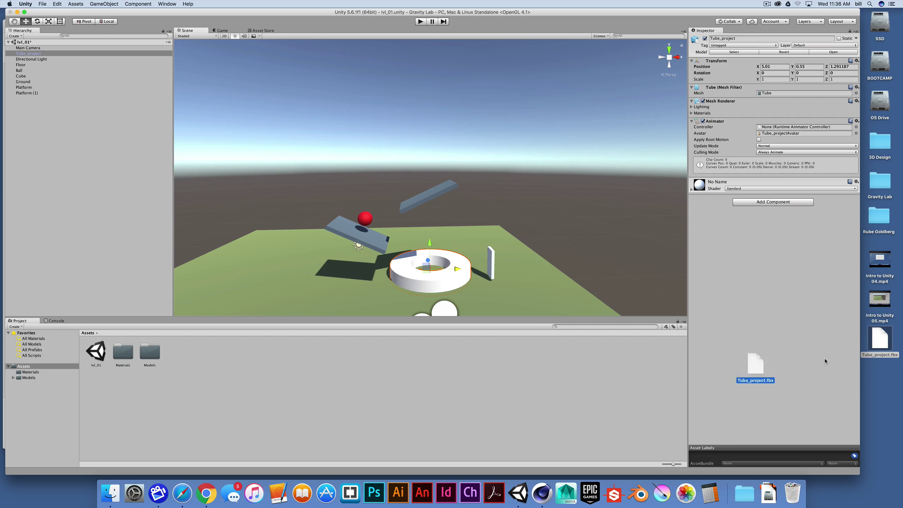
pyautogui.doubleClick(150, 351)
pyautogui.click(123, 352)
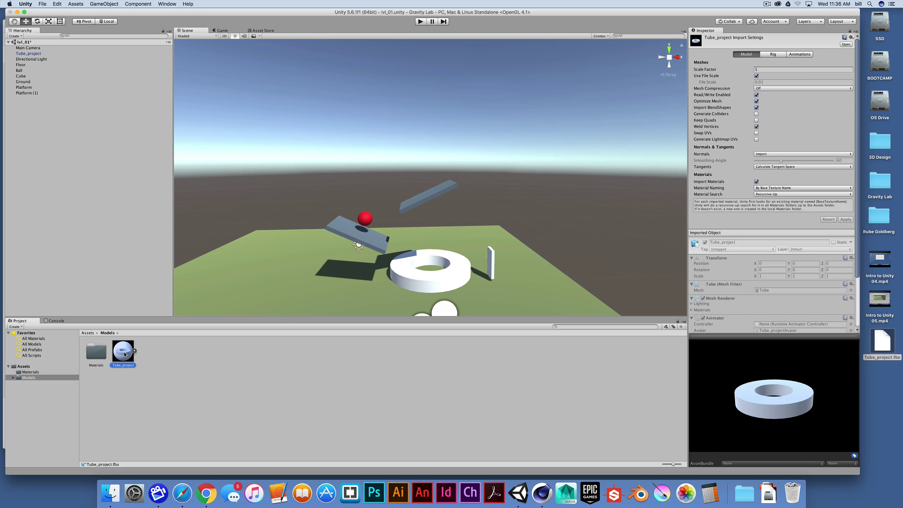
pyautogui.click(125, 355)
pyautogui.click(779, 54)
pyautogui.click(801, 54)
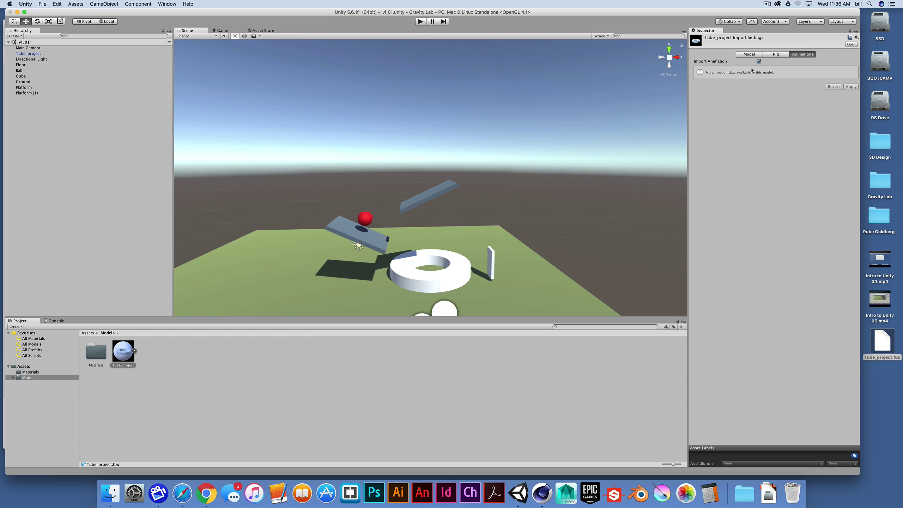
pyautogui.click(776, 54)
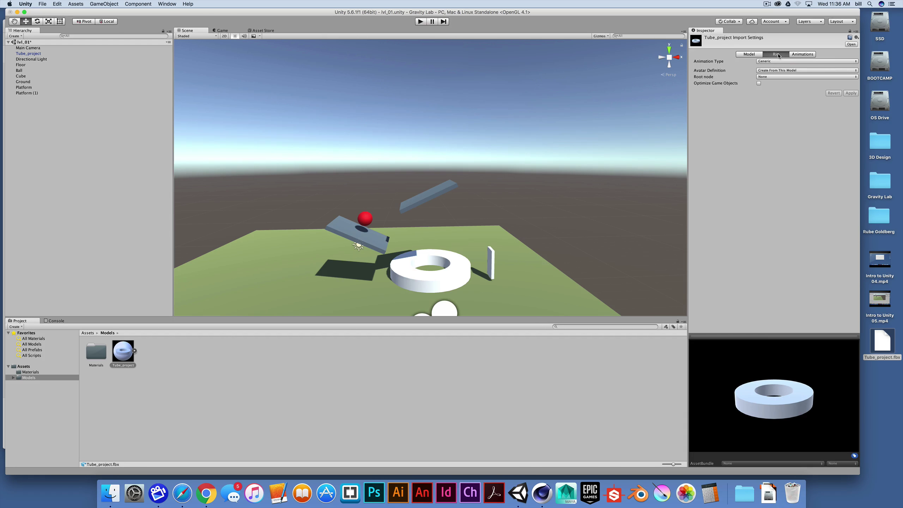
pyautogui.click(750, 54)
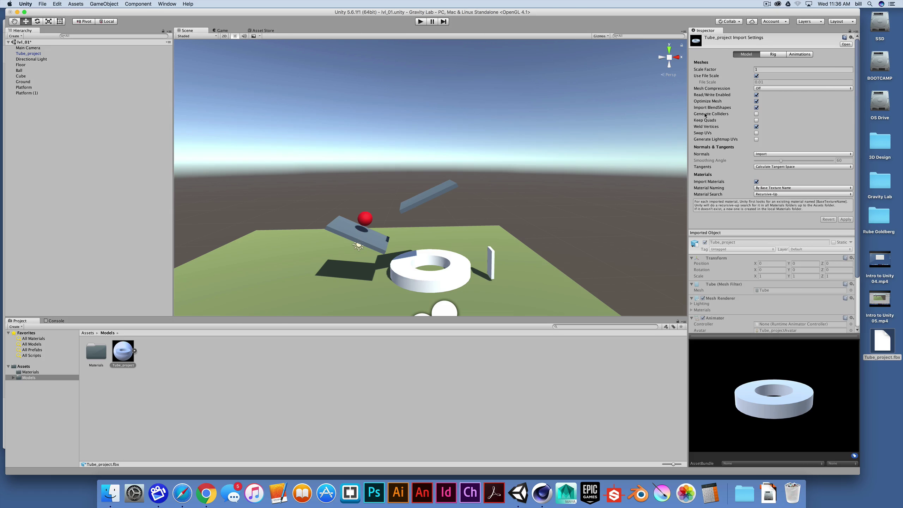
# Enable Generate Colliders in Tube_project's import settings, apply the change, and play the scene to test the collision
pyautogui.click(756, 114)
pyautogui.click(847, 219)
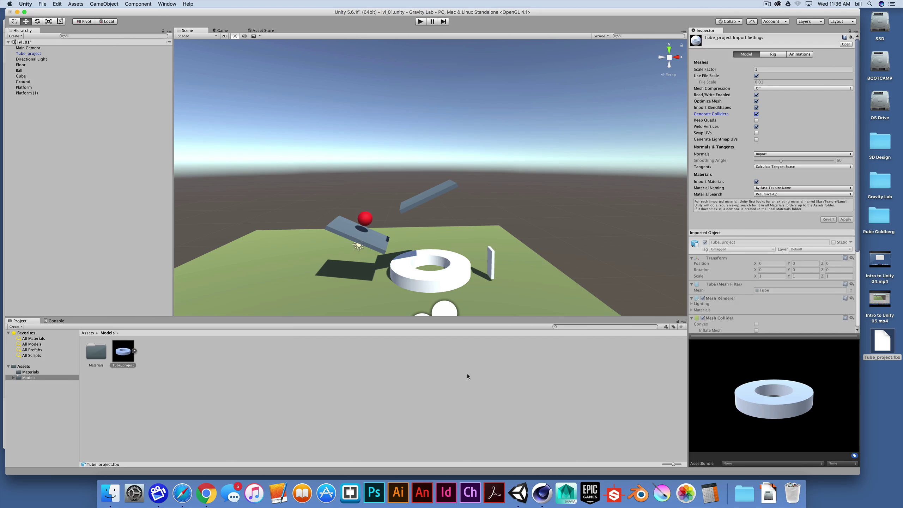
pyautogui.click(420, 22)
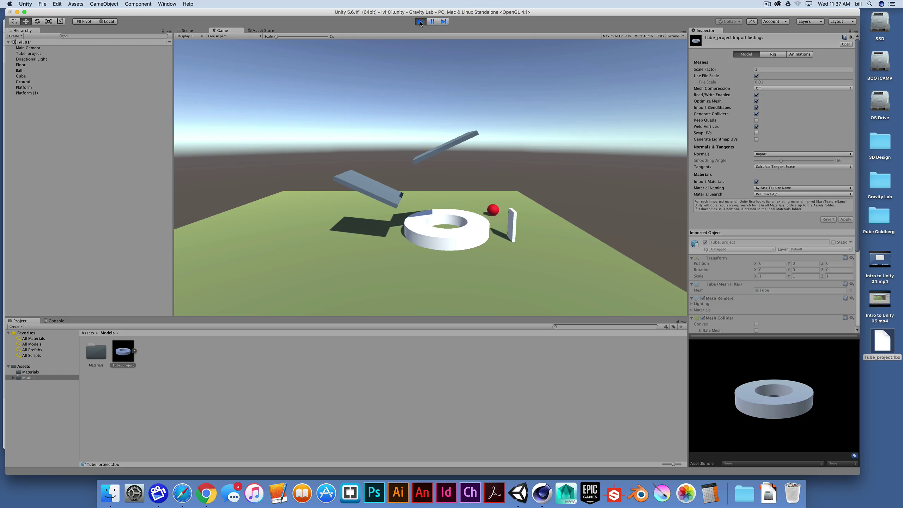
pyautogui.click(420, 22)
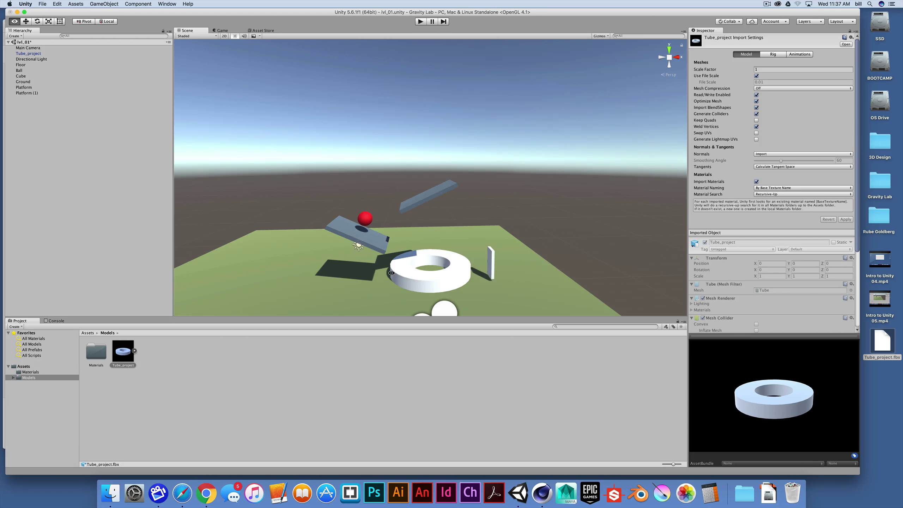
# Move Tube_project in the scene to about Z 0.08 to line it up with the ball's path
pyautogui.keyDown('alt'); pyautogui.moveTo(305, 288); pyautogui.dragTo(403, 283); pyautogui.keyUp('alt')
pyautogui.click(422, 280)
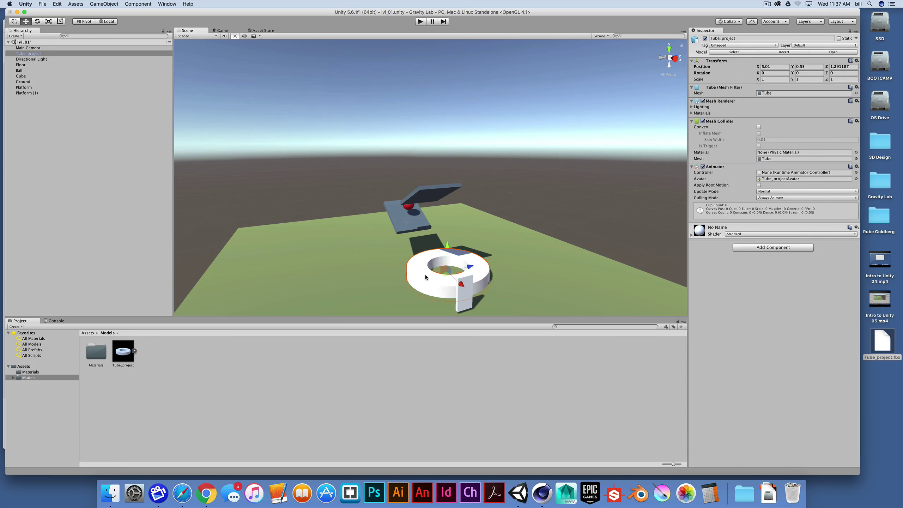
pyautogui.moveTo(472, 271); pyautogui.dragTo(457, 273)
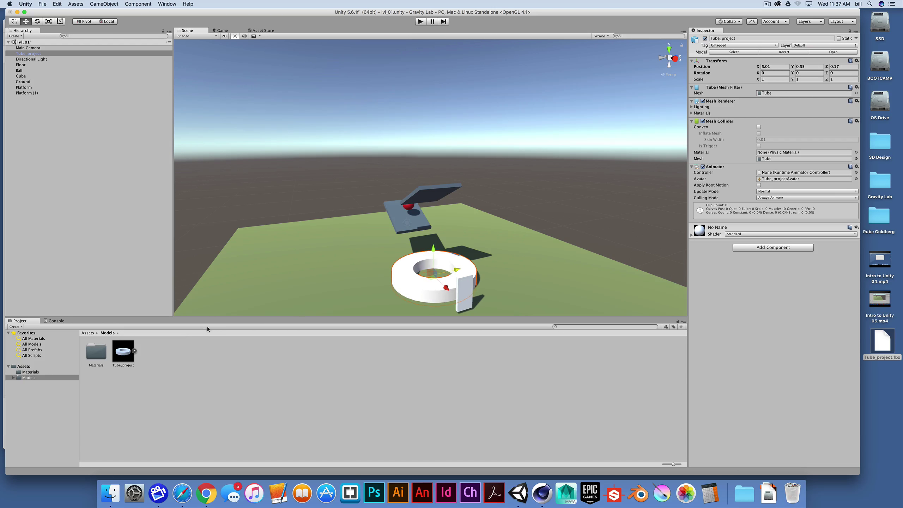
pyautogui.click(131, 358)
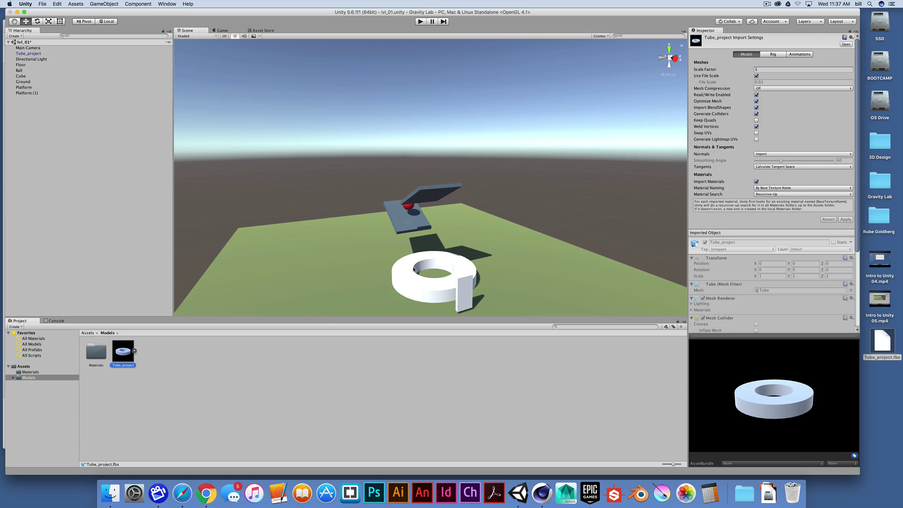
pyautogui.click(420, 284)
pyautogui.moveTo(457, 271); pyautogui.dragTo(454, 271)
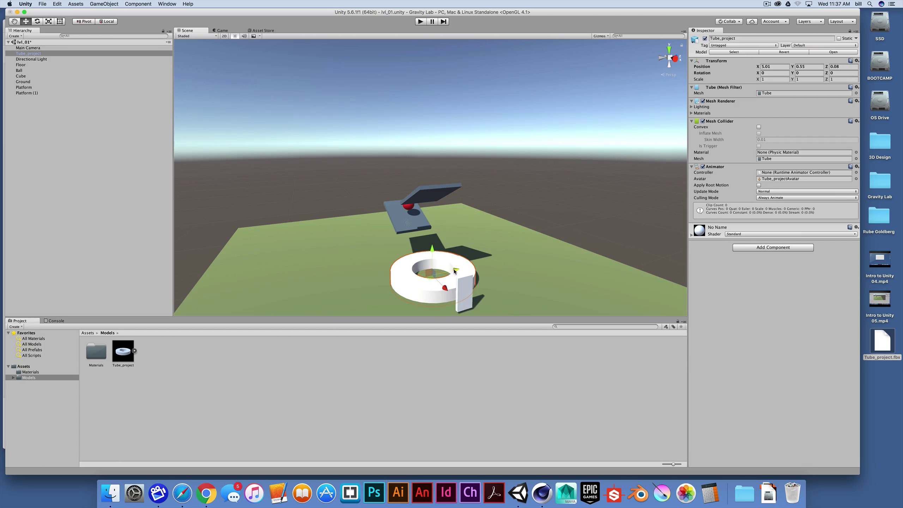
# Play the scene to watch the ball roll onto the realigned tube, and stop the playback
pyautogui.keyDown('alt'); pyautogui.moveTo(343, 100); pyautogui.dragTo(398, 71); pyautogui.keyUp('alt')
pyautogui.press('super+p')
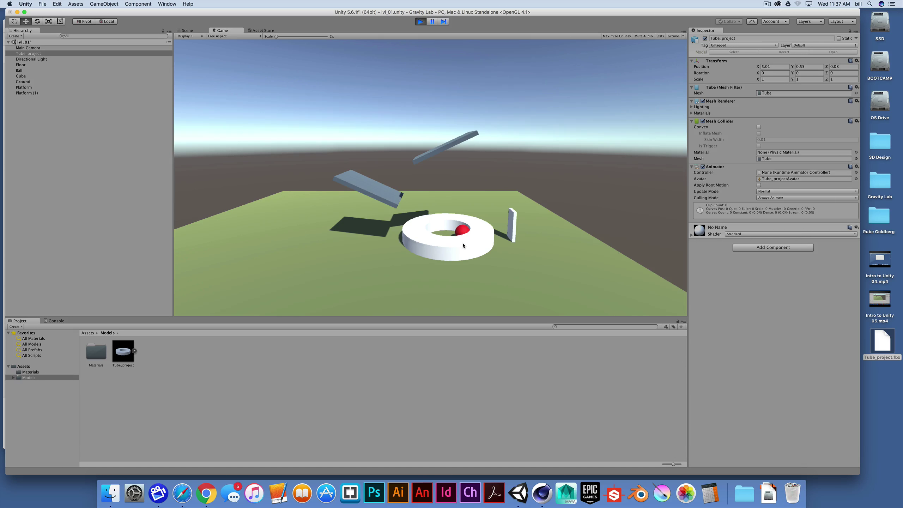
pyautogui.press('super+p')
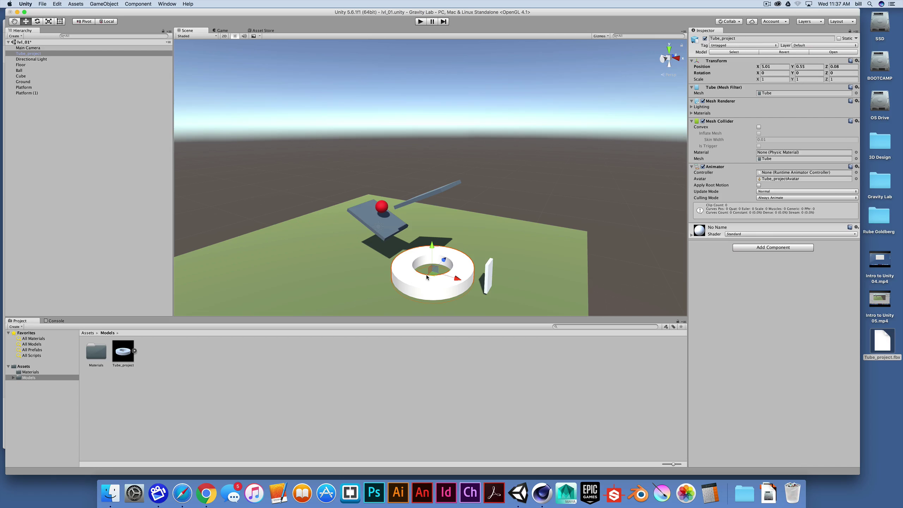
# Compare the properties of the Tube_project scene object with the import settings of its model asset
pyautogui.click(44, 56)
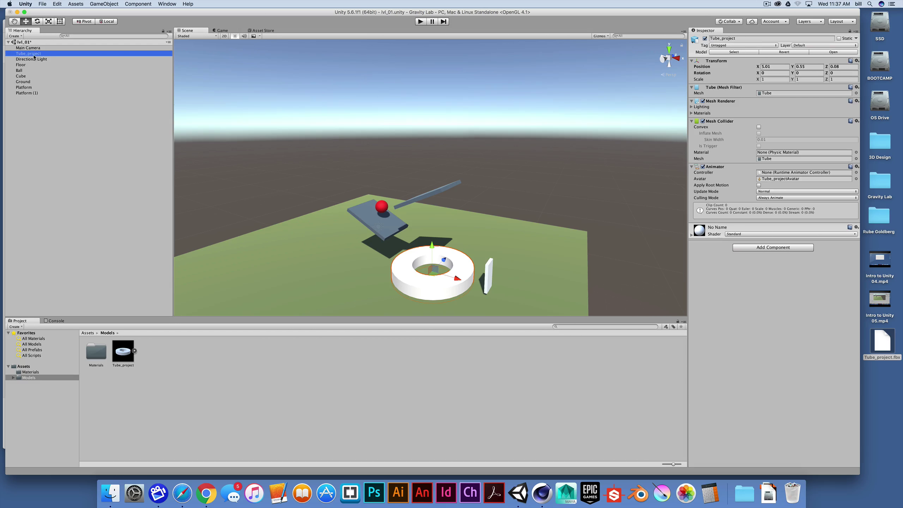
pyautogui.click(127, 352)
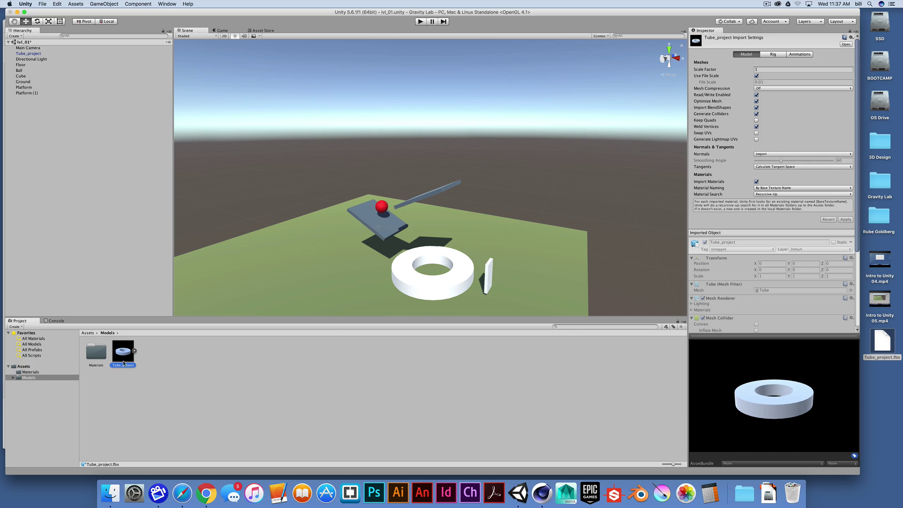
pyautogui.click(29, 54)
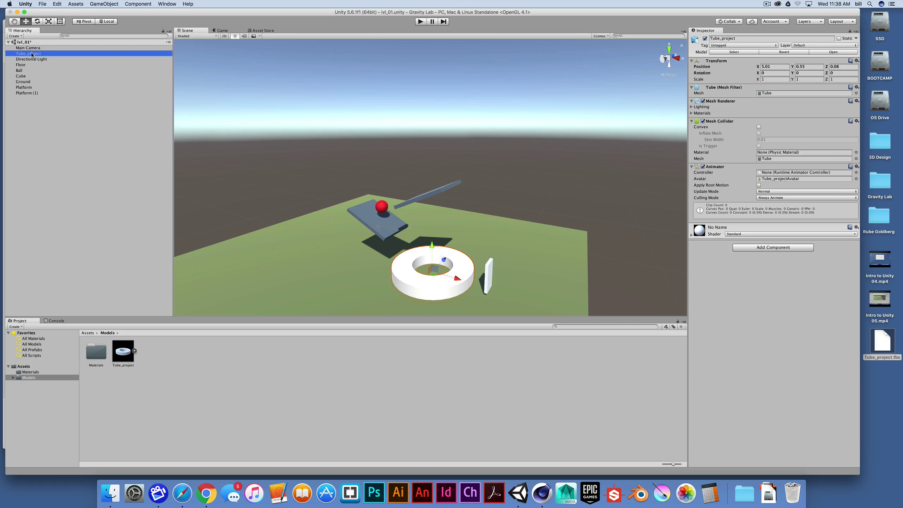
# Apply the red Ball material from the Materials folder to the tube in the scene
pyautogui.click(32, 373)
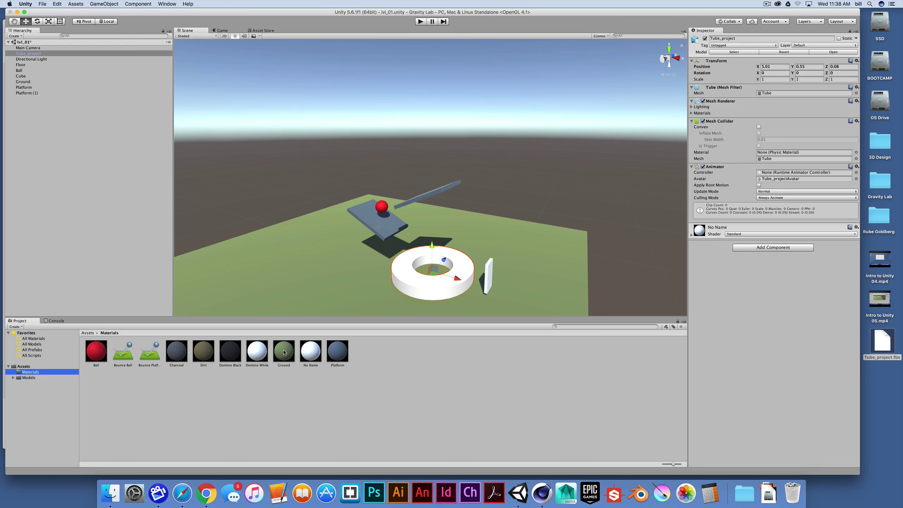
pyautogui.moveTo(104, 351); pyautogui.dragTo(32, 55)
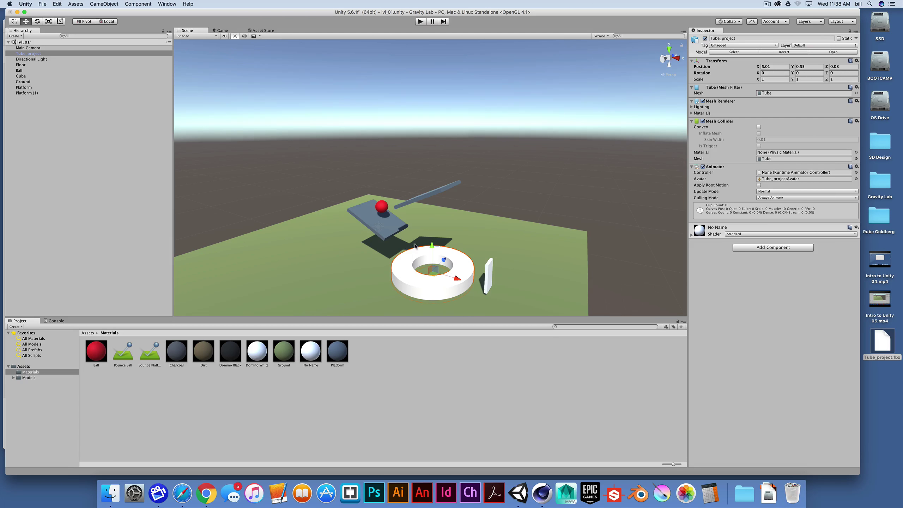
pyautogui.click(24, 378)
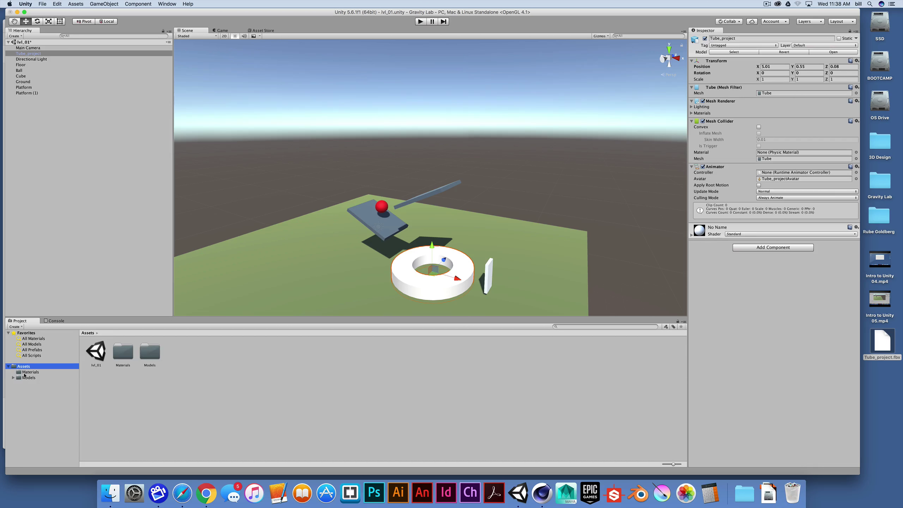
pyautogui.click(122, 352)
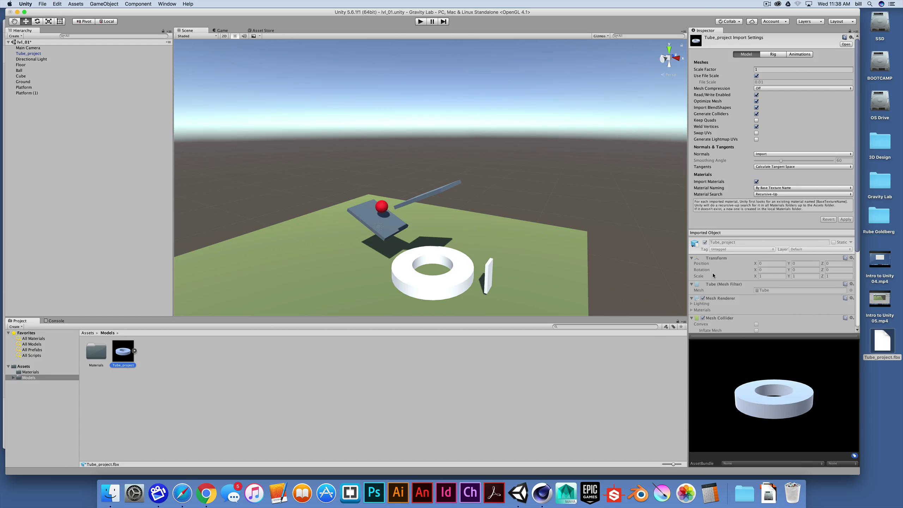
pyautogui.scroll(-5, 713, 275)
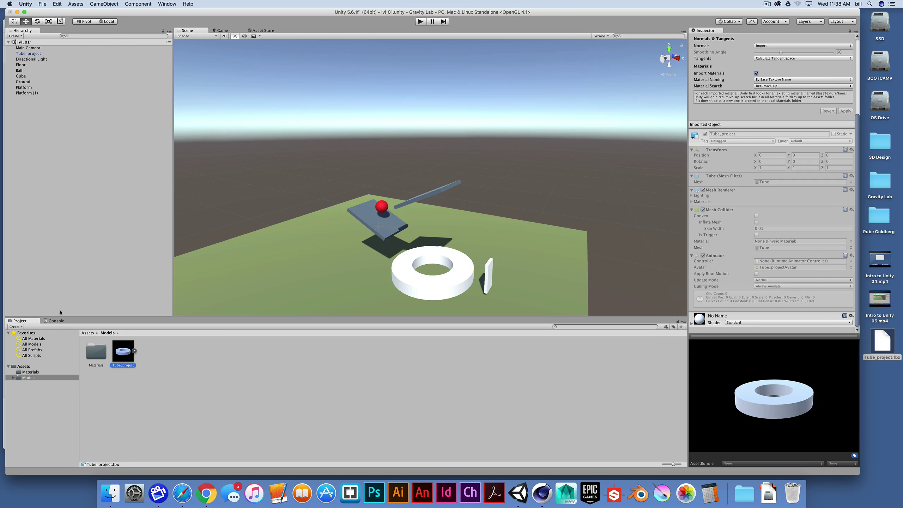
pyautogui.click(35, 372)
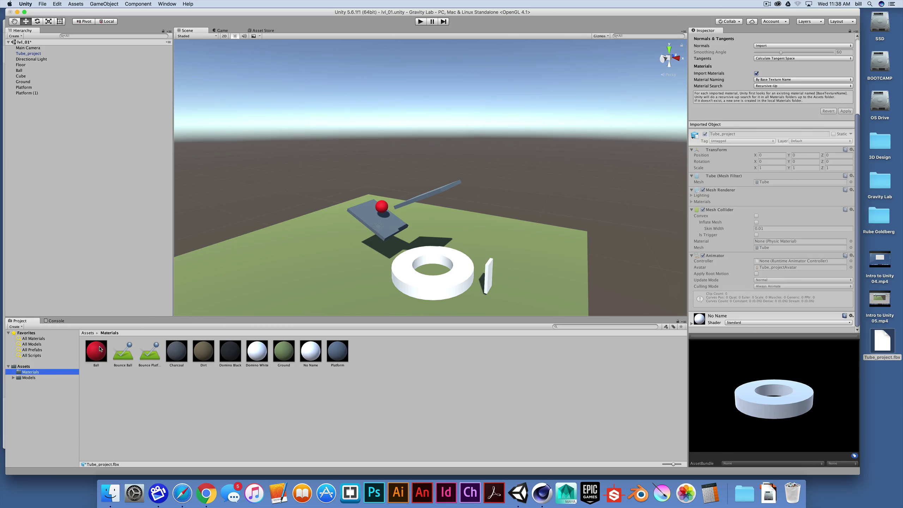
pyautogui.moveTo(100, 349); pyautogui.dragTo(461, 283)
# Check the material of the Tube_project asset in the Models folder against that of the tube instance in the scene
pyautogui.click(28, 378)
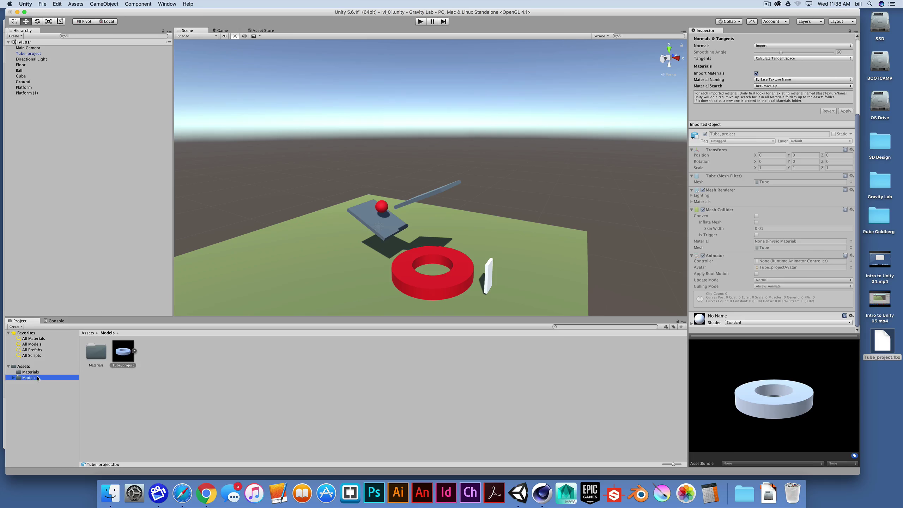
pyautogui.click(42, 372)
pyautogui.click(44, 377)
pyautogui.click(124, 354)
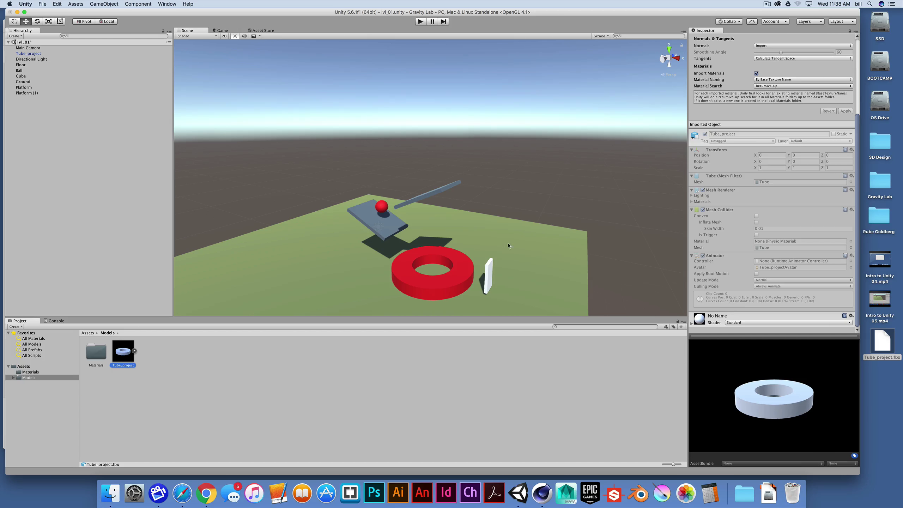
pyautogui.click(29, 54)
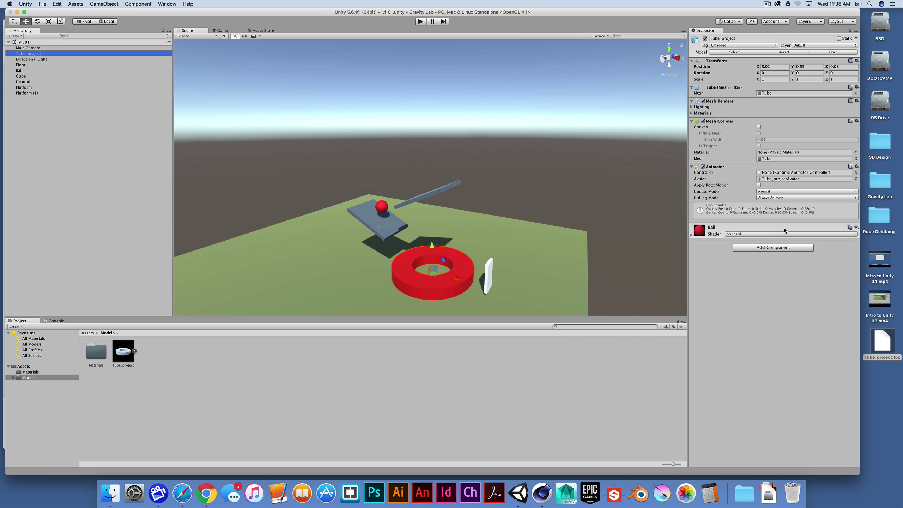
# Undo the assignment of the Ball material to the tube in the scene
pyautogui.press('super+z')
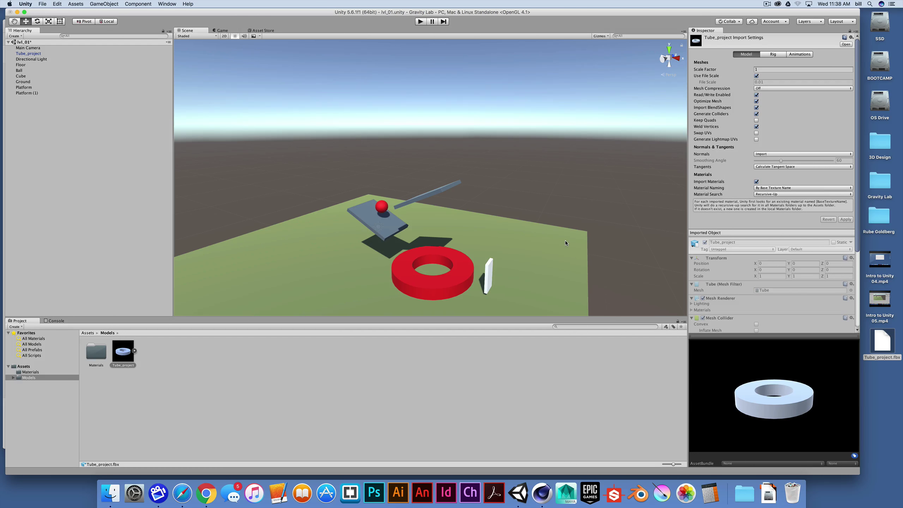
pyautogui.press('super+z')
pyautogui.scroll(-2, 439, 263)
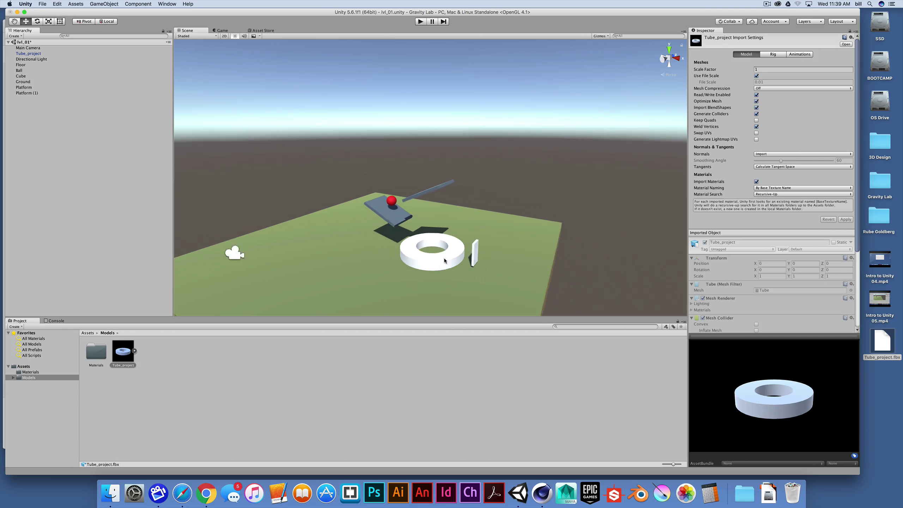
# Turn off Generate Colliders in the Tube_project model's import settings, apply the change and play the scene to test the ball against the tube
pyautogui.keyDown('alt'); pyautogui.moveTo(439, 263); pyautogui.dragTo(472, 259); pyautogui.keyUp('alt')
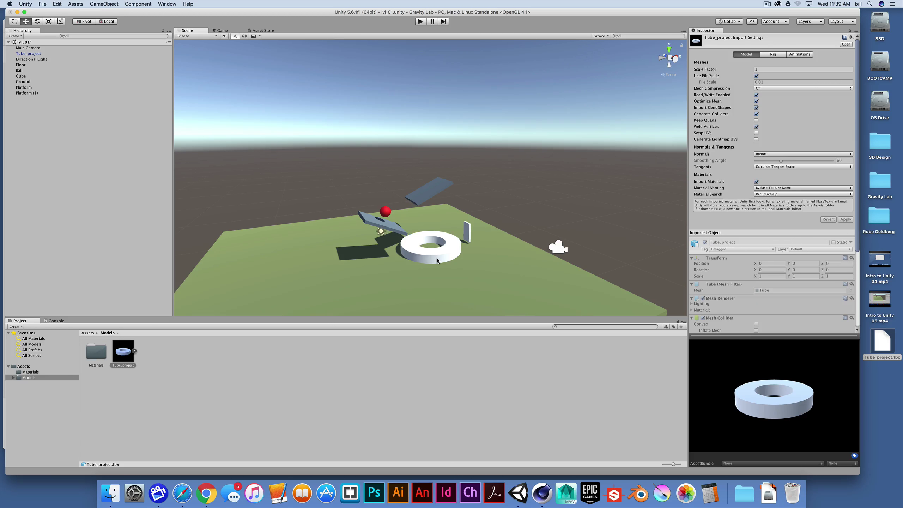
pyautogui.click(40, 252)
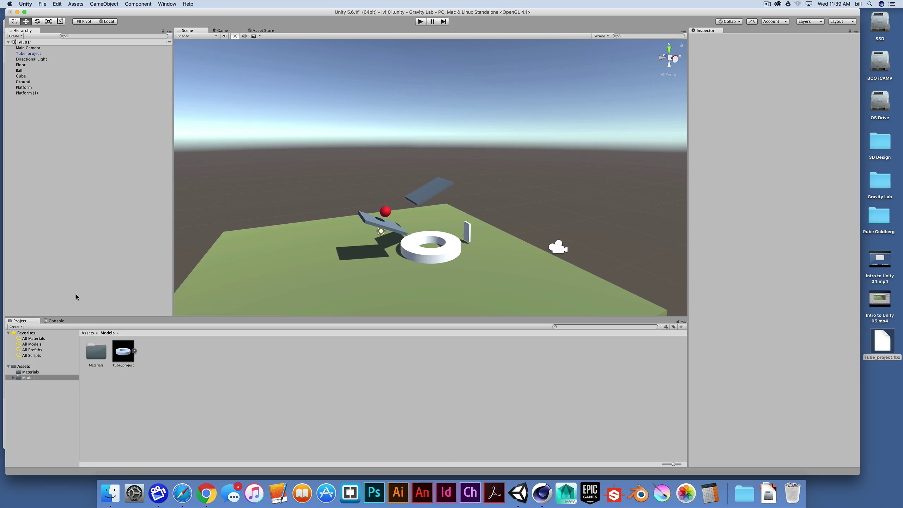
pyautogui.click(118, 355)
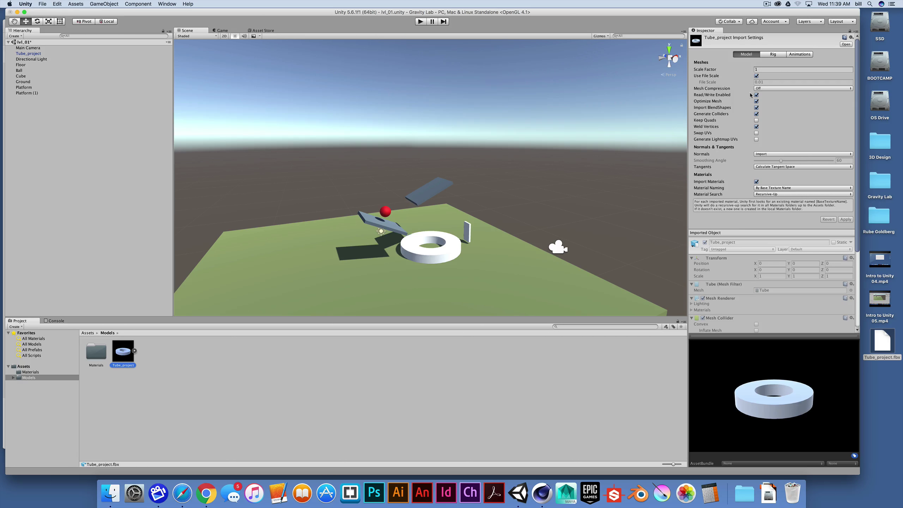
pyautogui.click(746, 54)
pyautogui.click(756, 114)
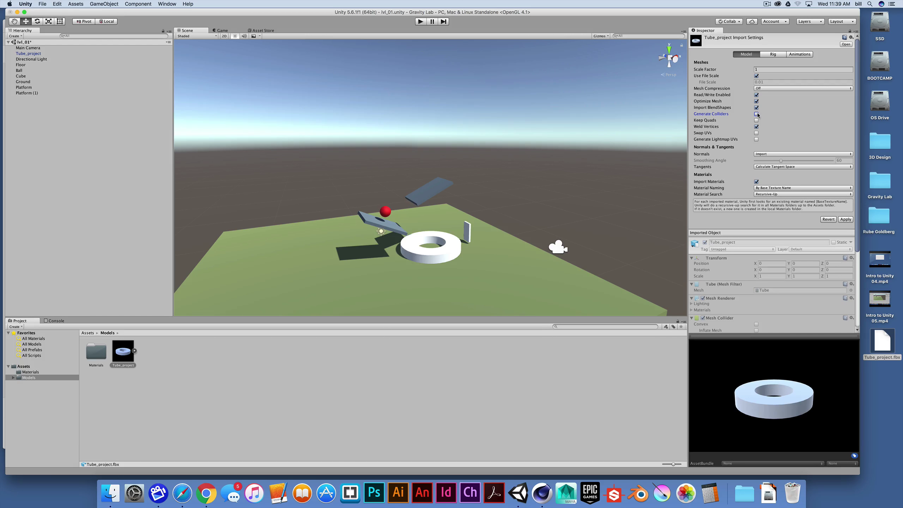
pyautogui.click(845, 219)
pyautogui.click(445, 22)
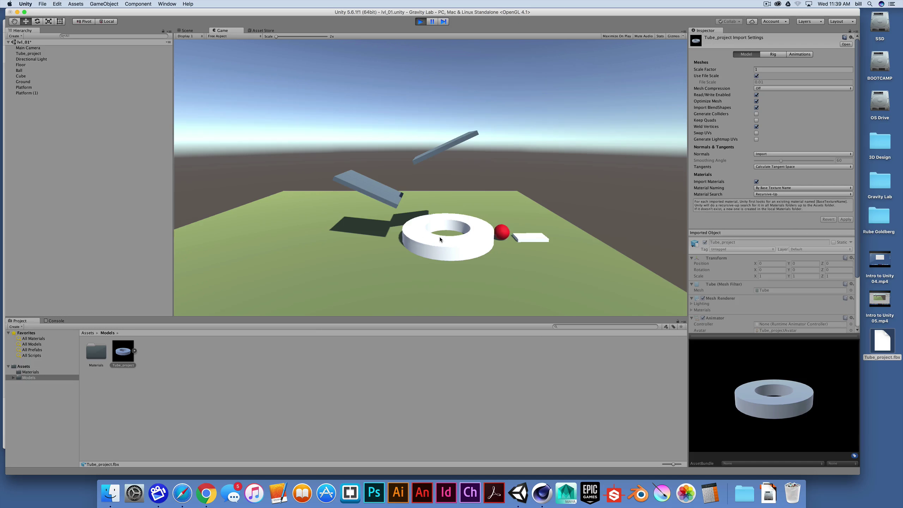
pyautogui.press('super+p')
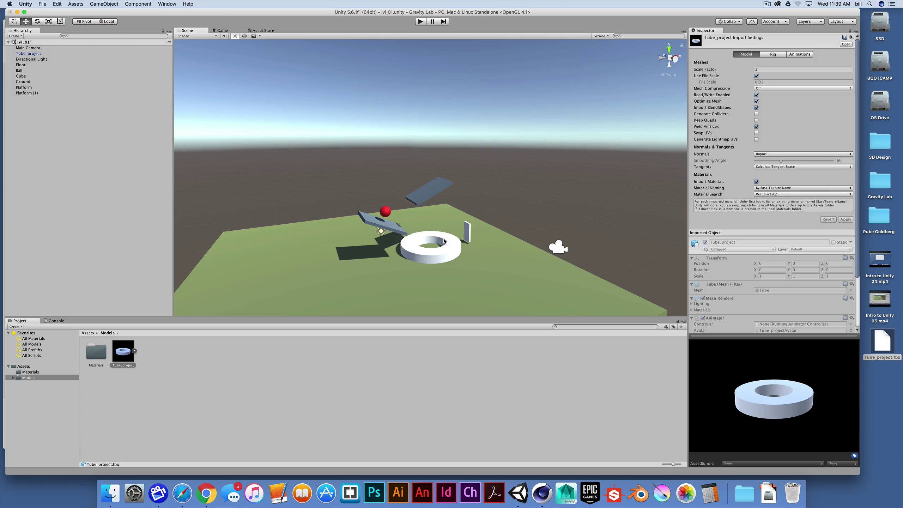
# Add a Box Collider component to the Tube_project object in the scene and examine its bounds around the tube
pyautogui.click(37, 55)
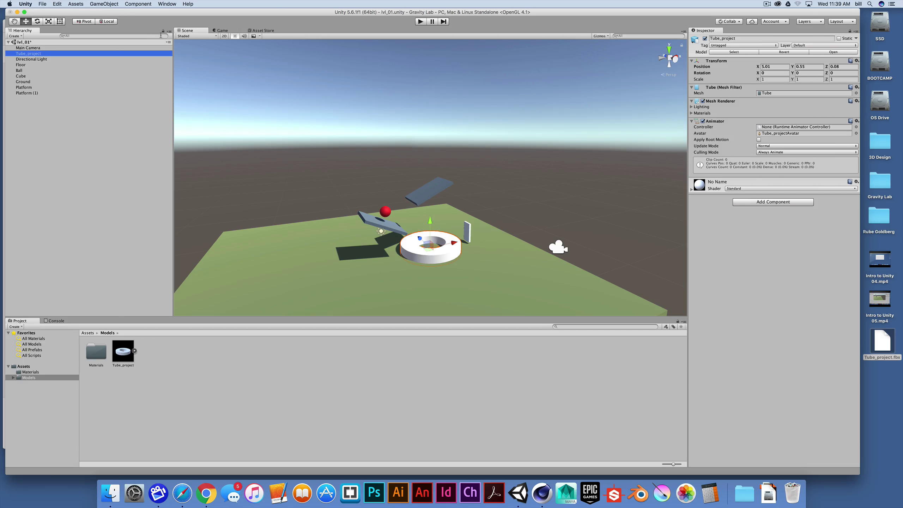
pyautogui.click(138, 4)
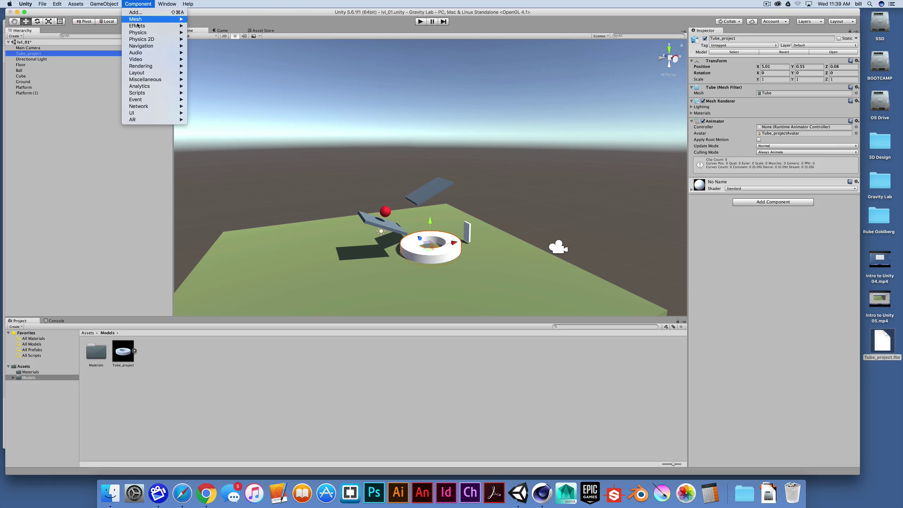
pyautogui.moveTo(137, 34)
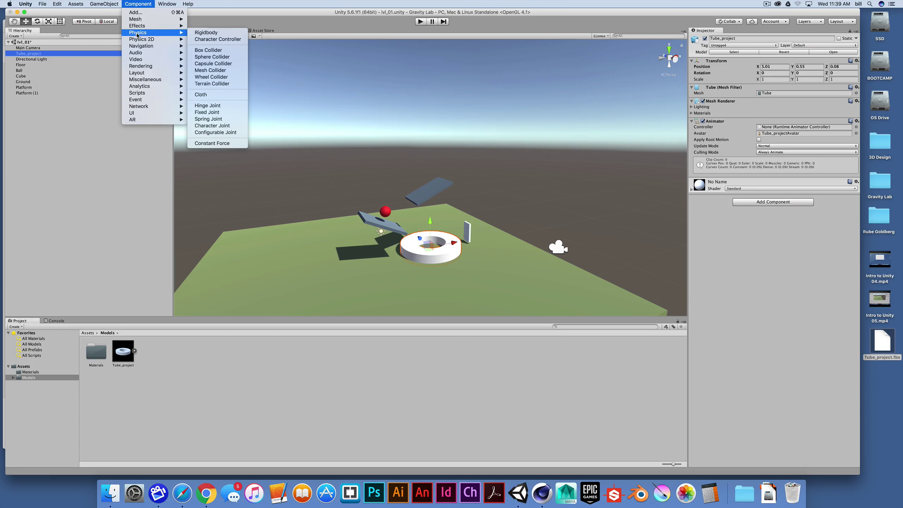
pyautogui.click(210, 51)
pyautogui.scroll(-3, 467, 243)
pyautogui.scroll(3, 467, 242)
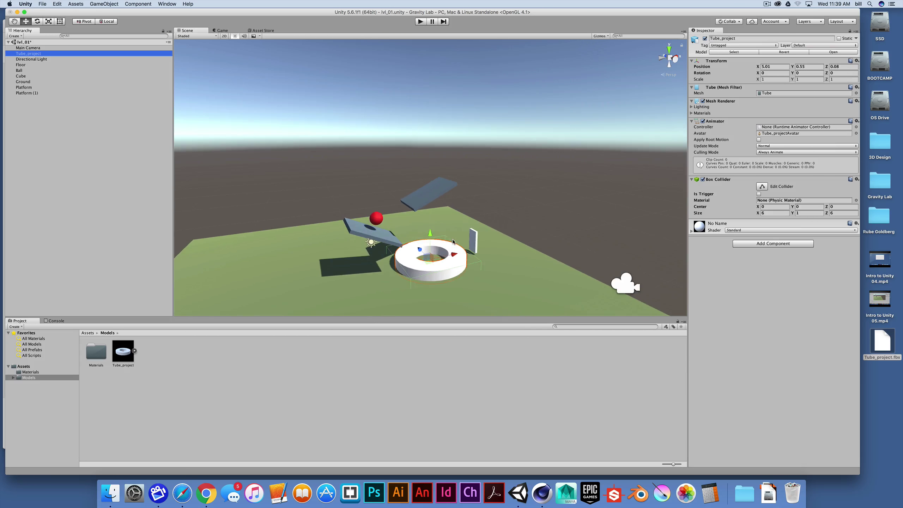
pyautogui.moveTo(467, 242); pyautogui.dragTo(438, 191, button='middle')
pyautogui.scroll(4, 438, 191)
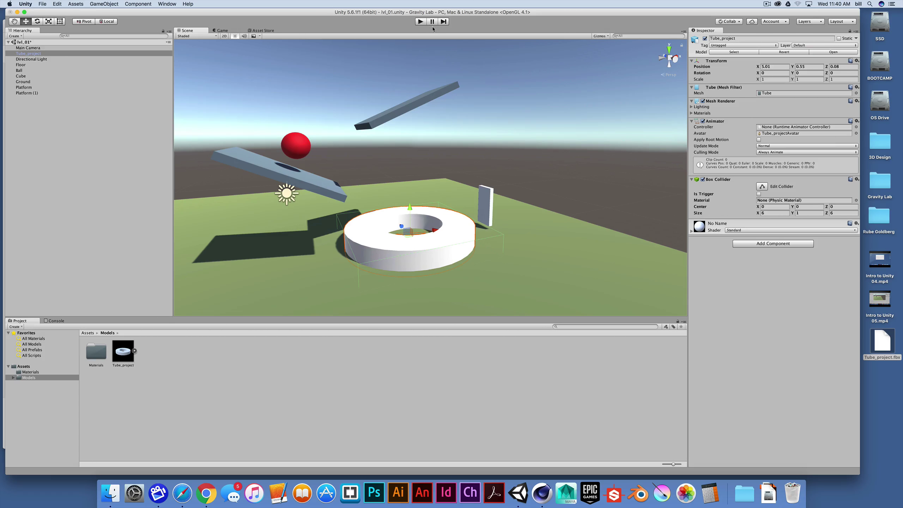
# Play the scene to test the ball against the tube's Box Collider, and remove that component after stopping playback
pyautogui.click(422, 22)
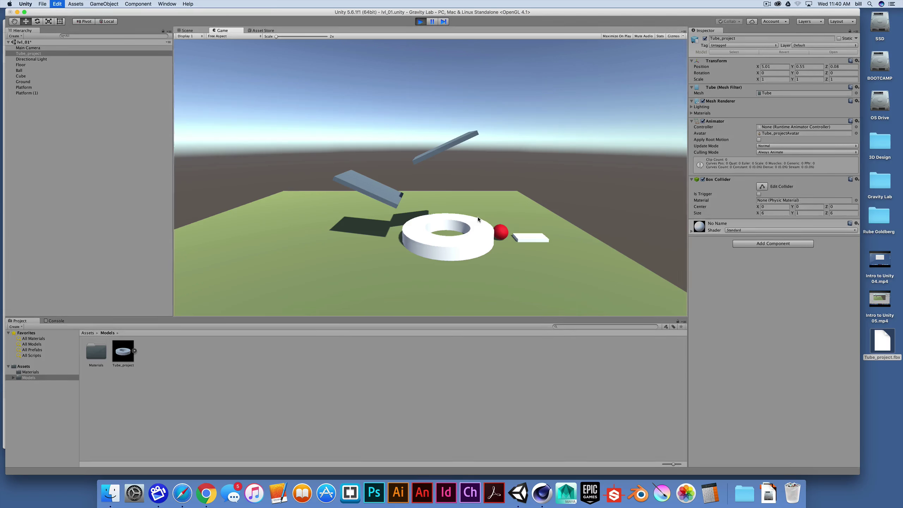
pyautogui.press('super+p')
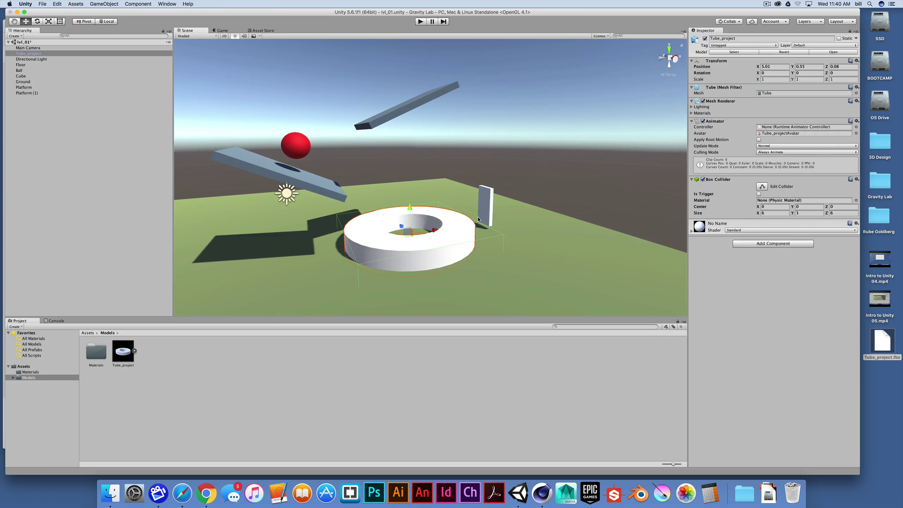
pyautogui.click(855, 179)
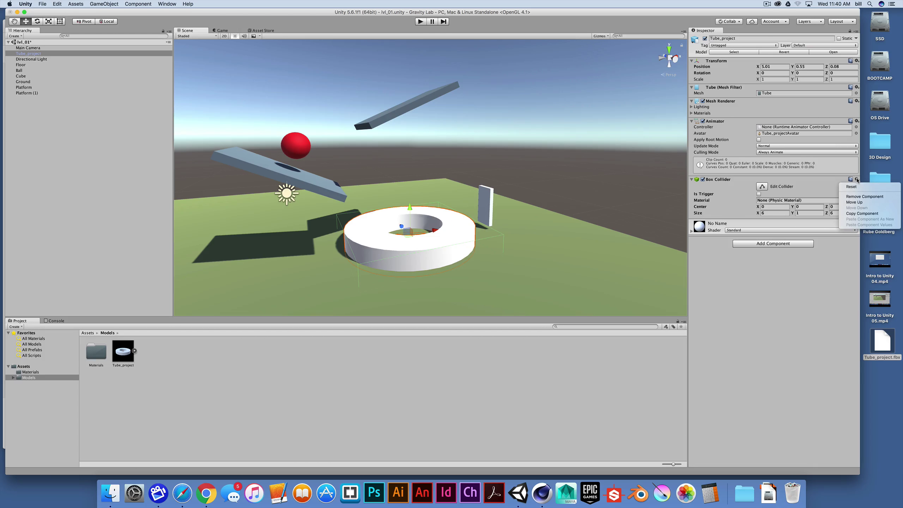
pyautogui.click(854, 198)
# Add a Mesh Collider component to the Tube_project object and play the scene to test how the ball collides with the tube
pyautogui.click(89, 54)
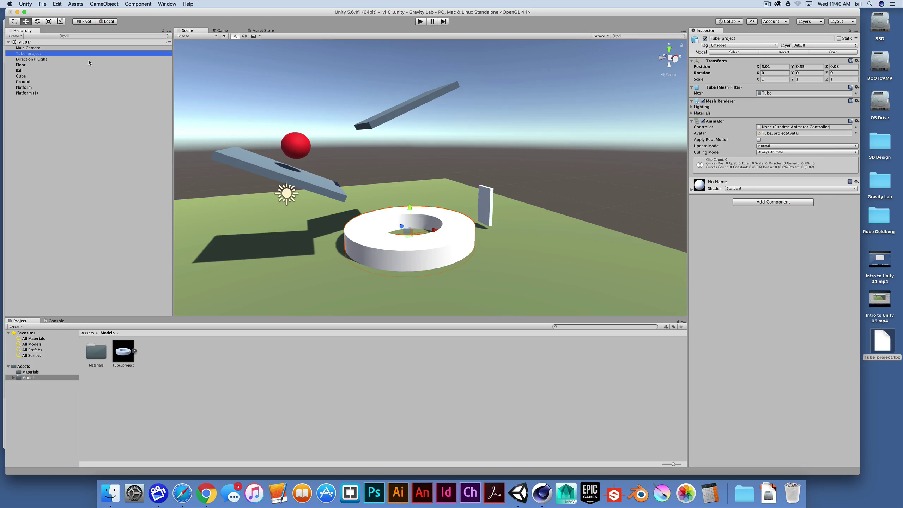
pyautogui.click(104, 4)
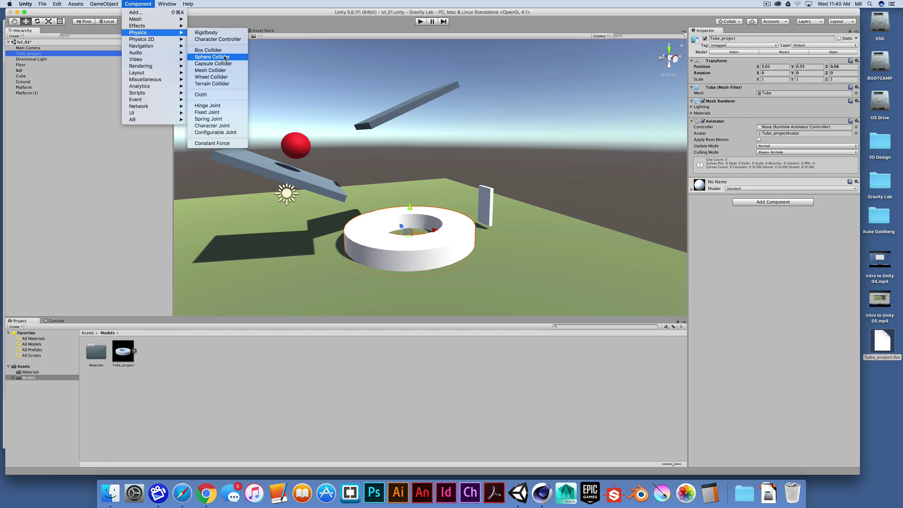
pyautogui.click(214, 70)
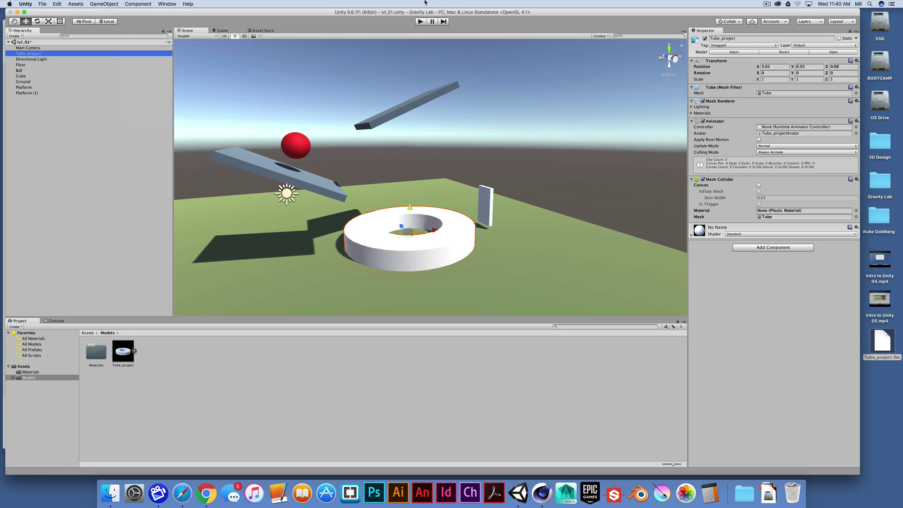
pyautogui.click(420, 21)
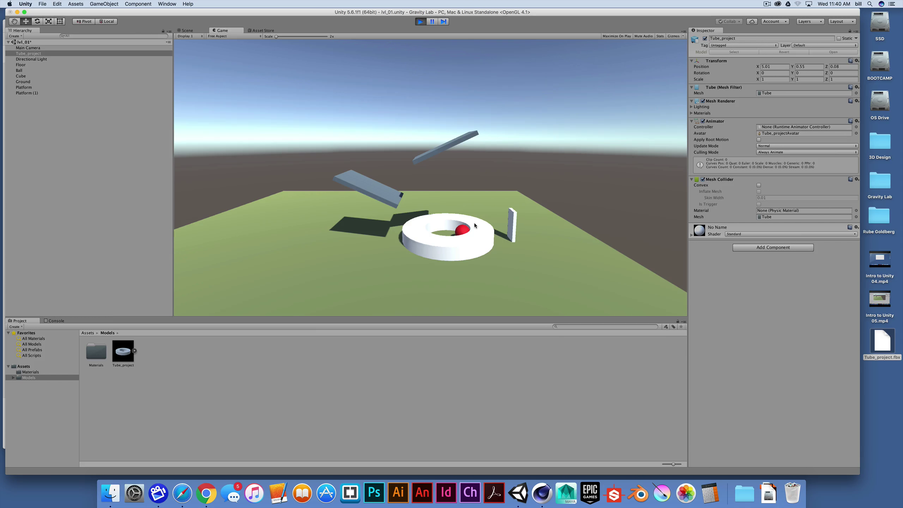
pyautogui.press('super+p')
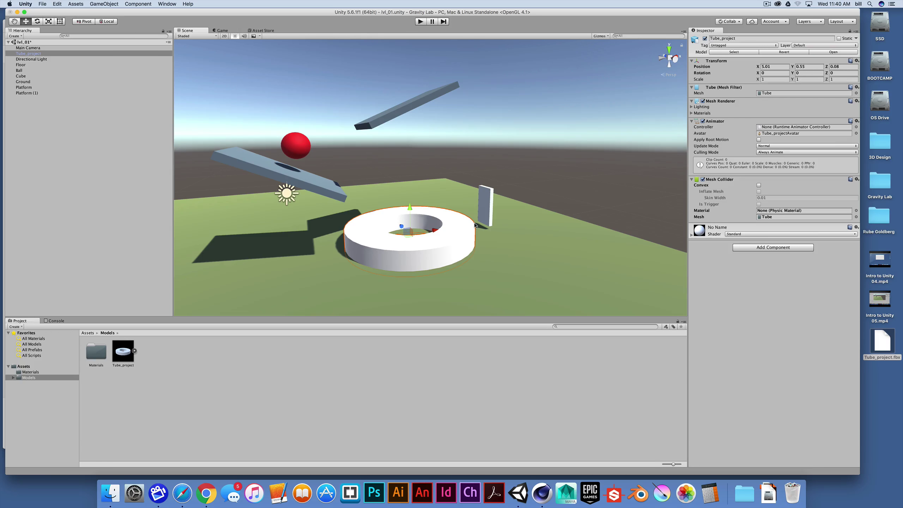